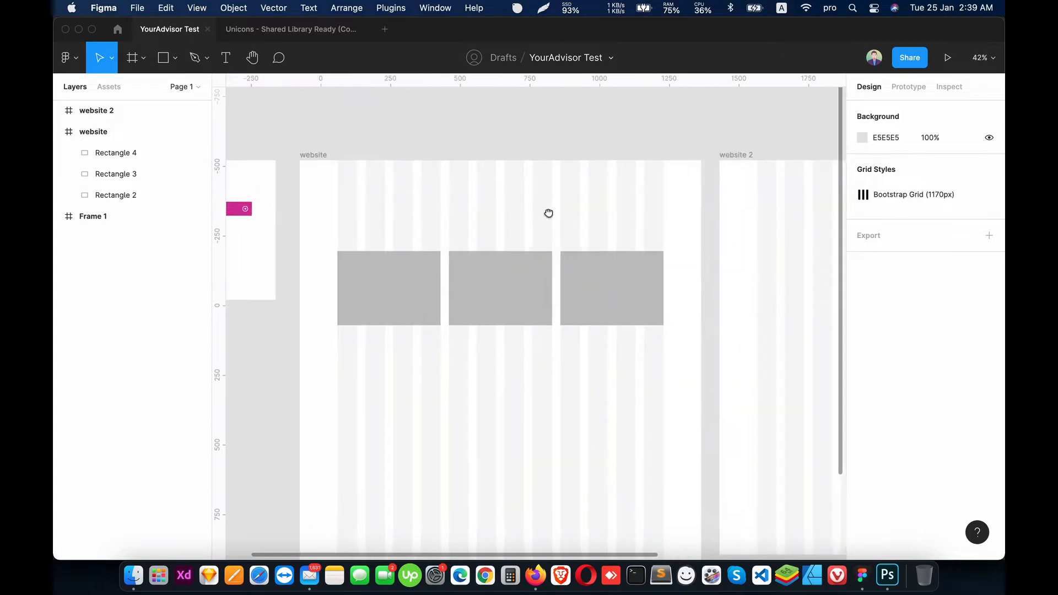
- Draw a new frame about 1018 × 1076 on the empty canvas beside the website 2 frame
left_click_drag(579, 253, 401, 246)
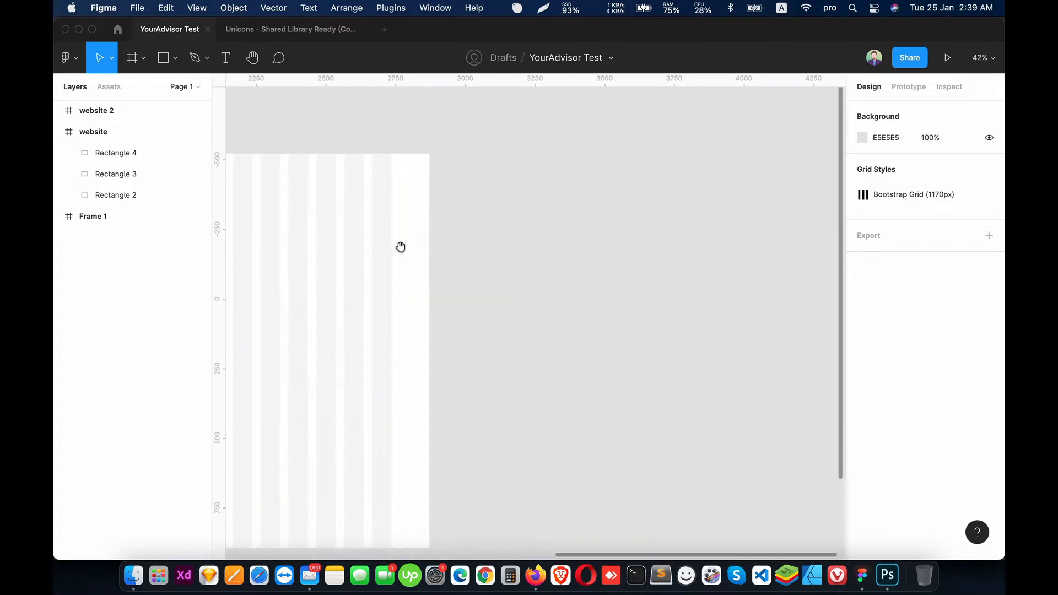
left_click(126, 69)
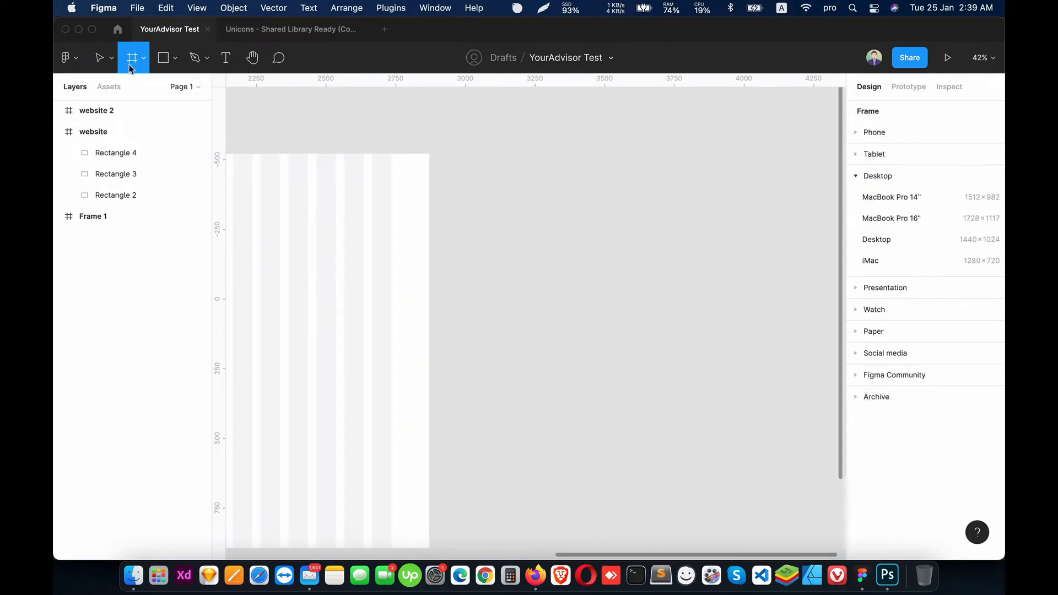
left_click(141, 65)
left_click(131, 88)
left_click_drag(446, 159, 730, 458)
left_click_drag(565, 292, 562, 285)
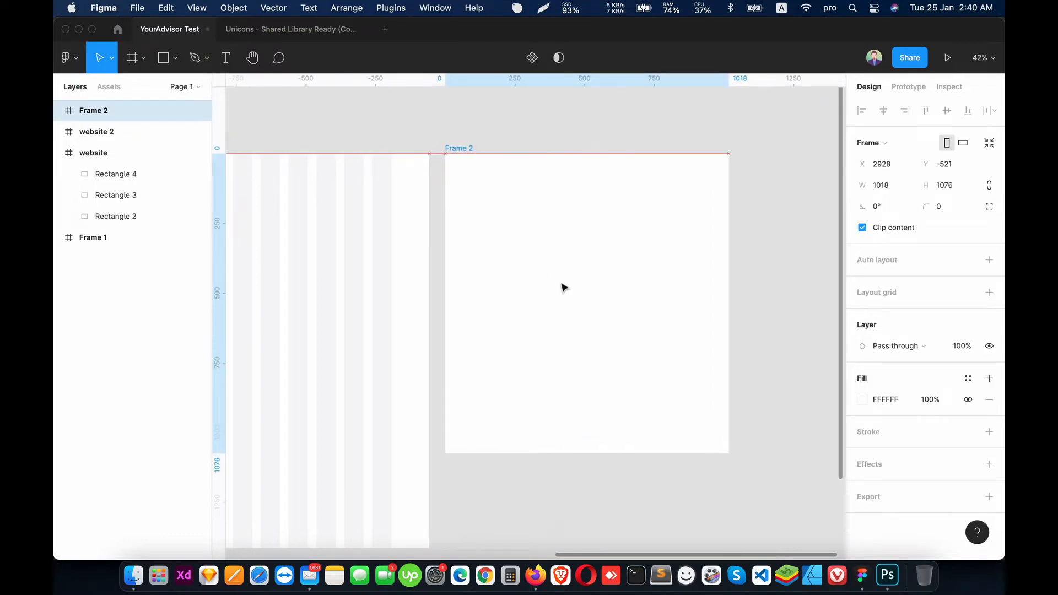
- Rename the new frame as icon
double_click(103, 111)
type("ico")
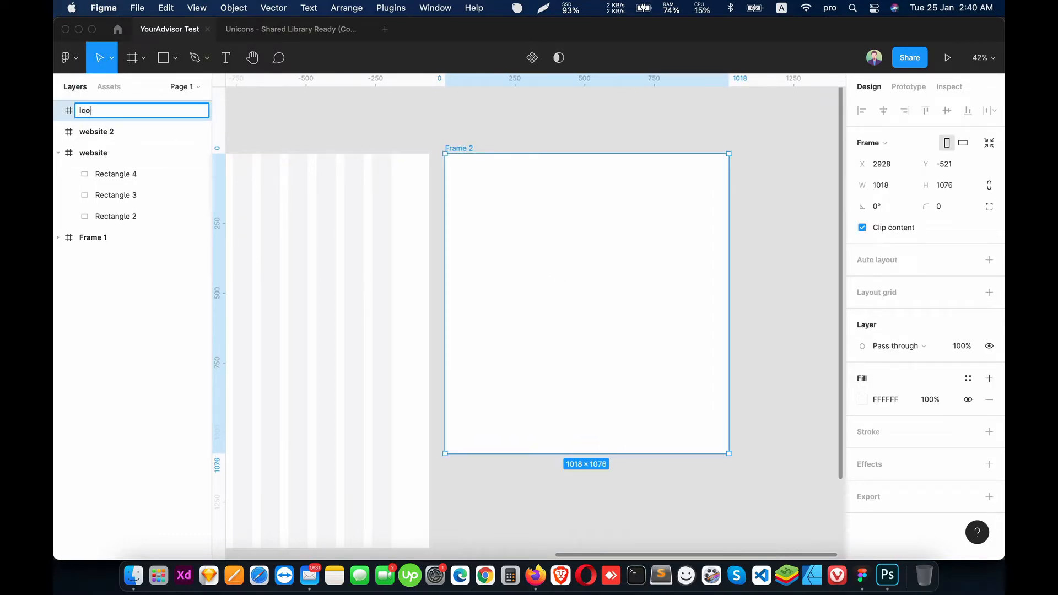
type("n")
key("Return")
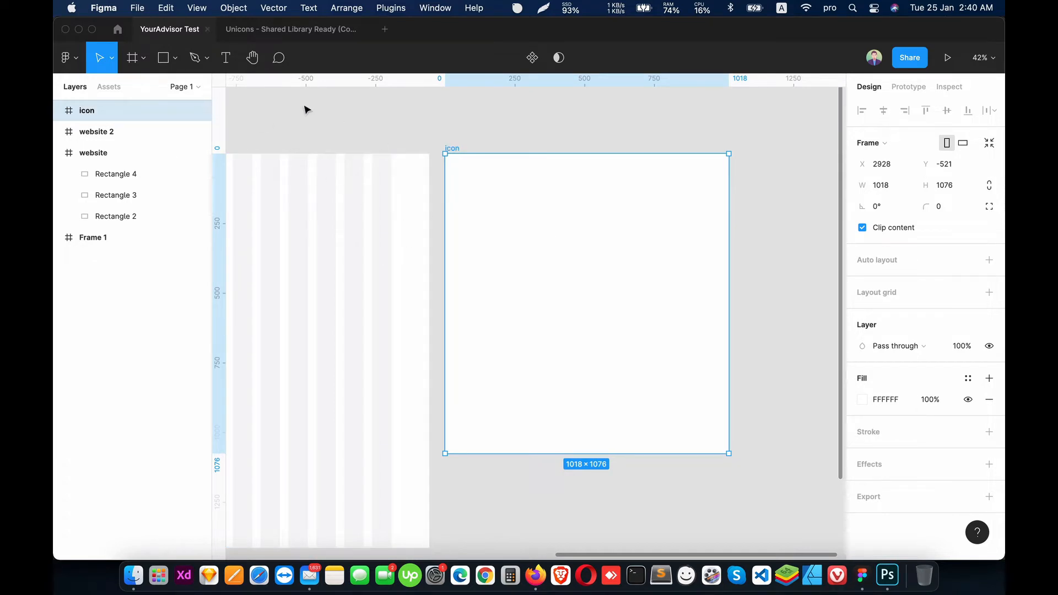
- Browse the Figma Community's Icons category and look through the available icon packs
left_click(393, 8)
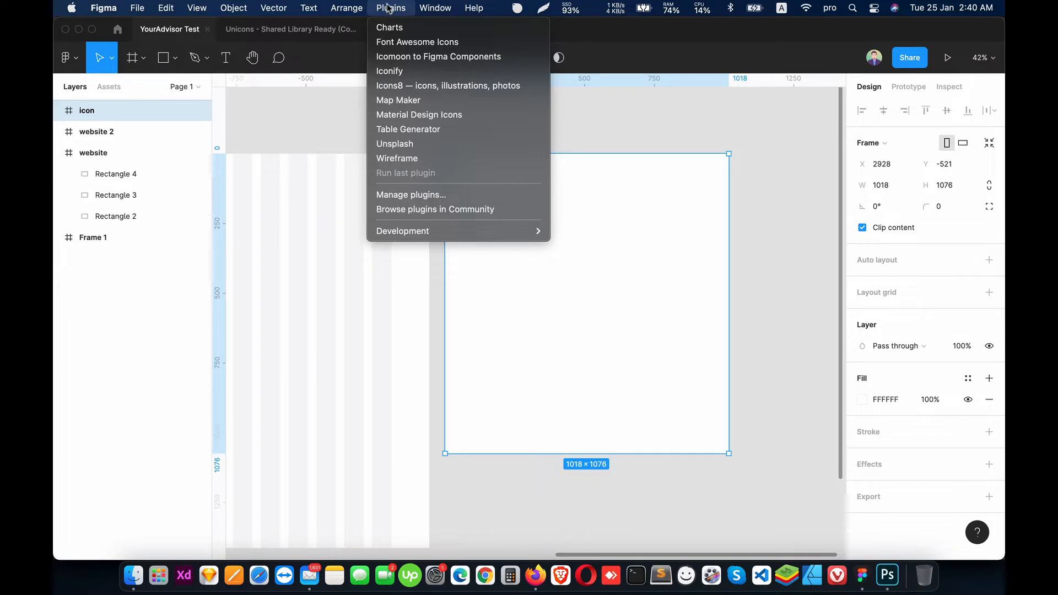
left_click(444, 211)
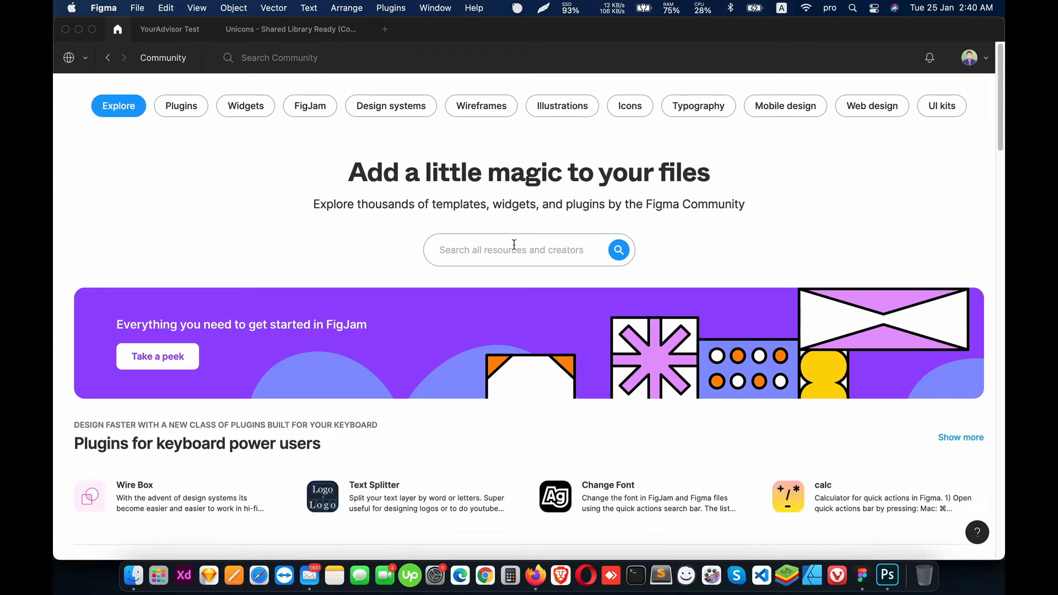
left_click(634, 108)
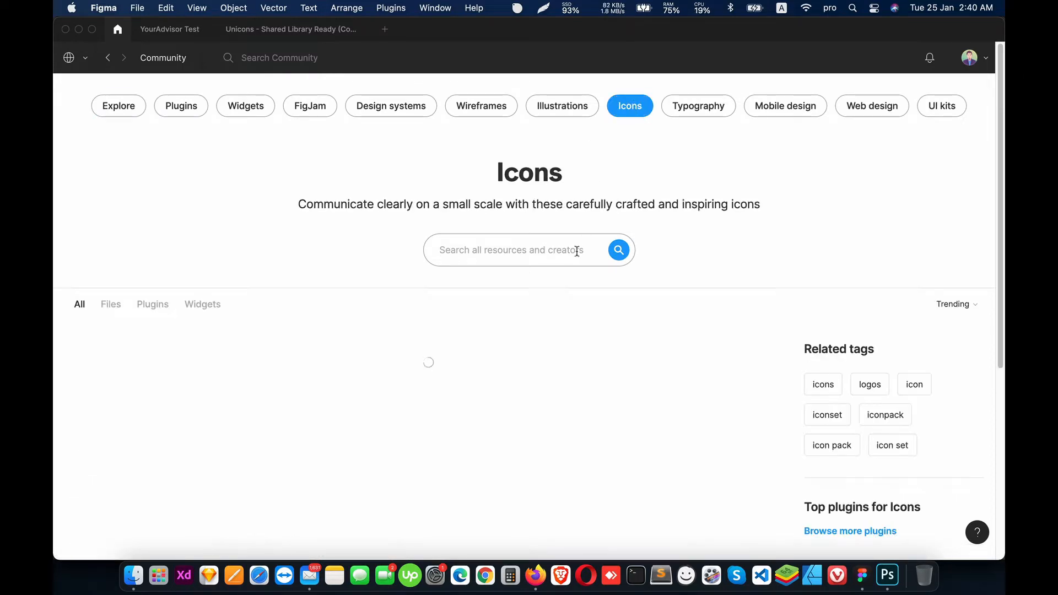
scroll(84, 310, "down", 3)
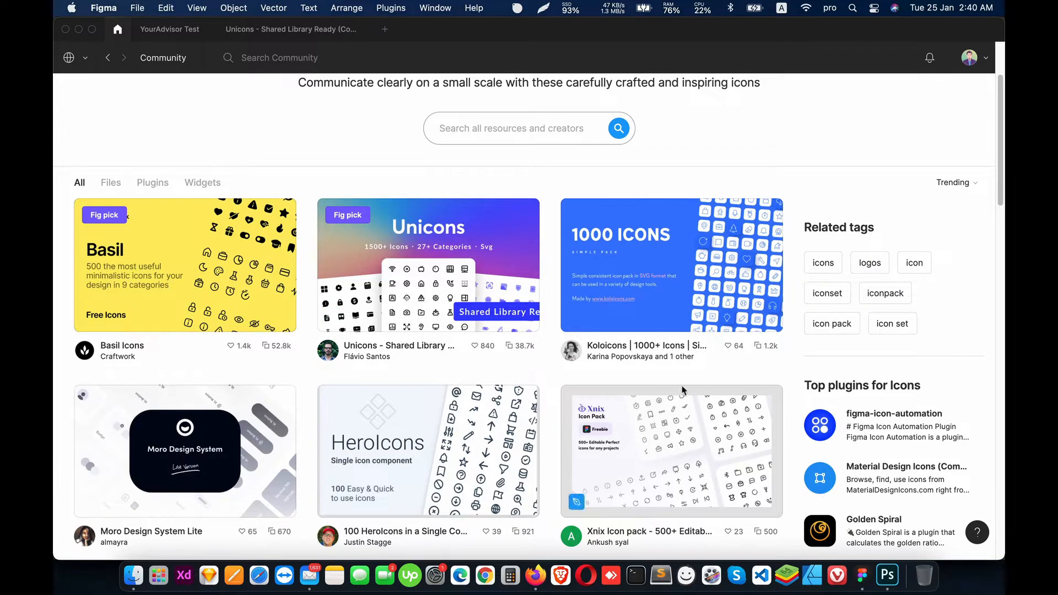
scroll(682, 389, "down", 5)
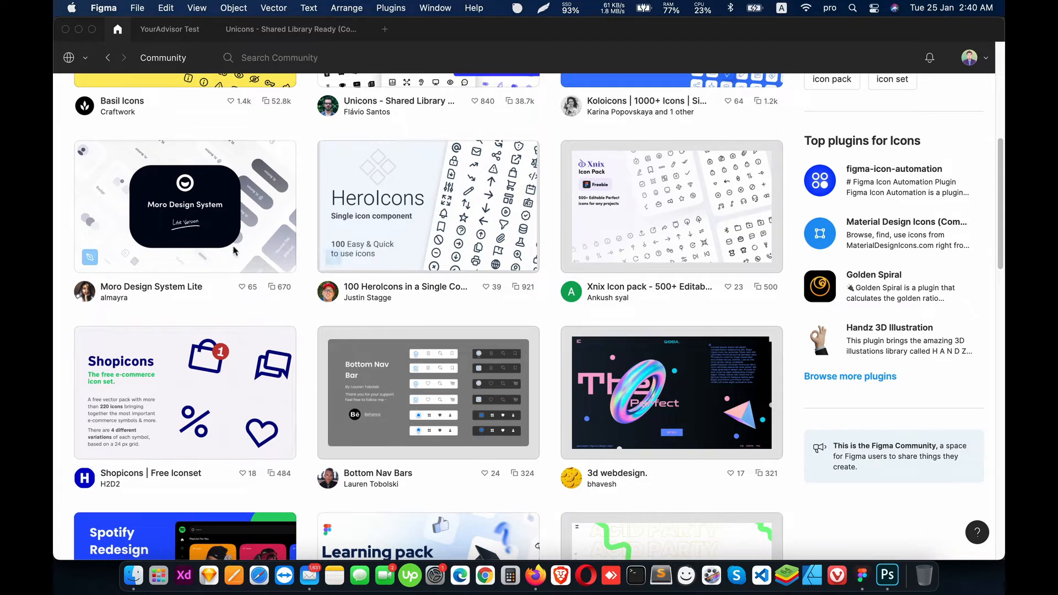
scroll(523, 357, "down", 3)
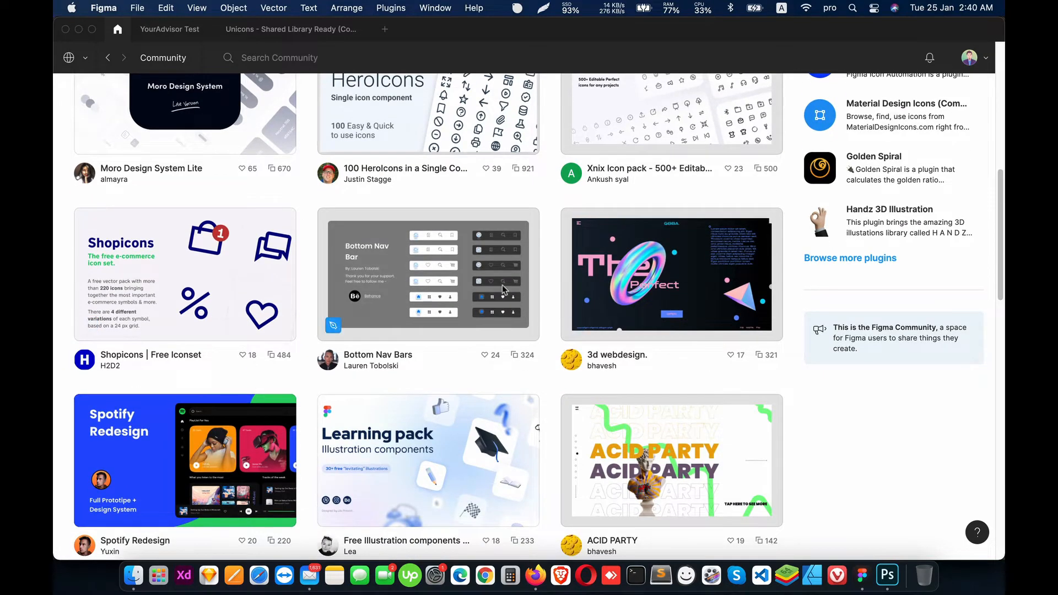
scroll(523, 357, "down", 2)
scroll(412, 382, "down", 8)
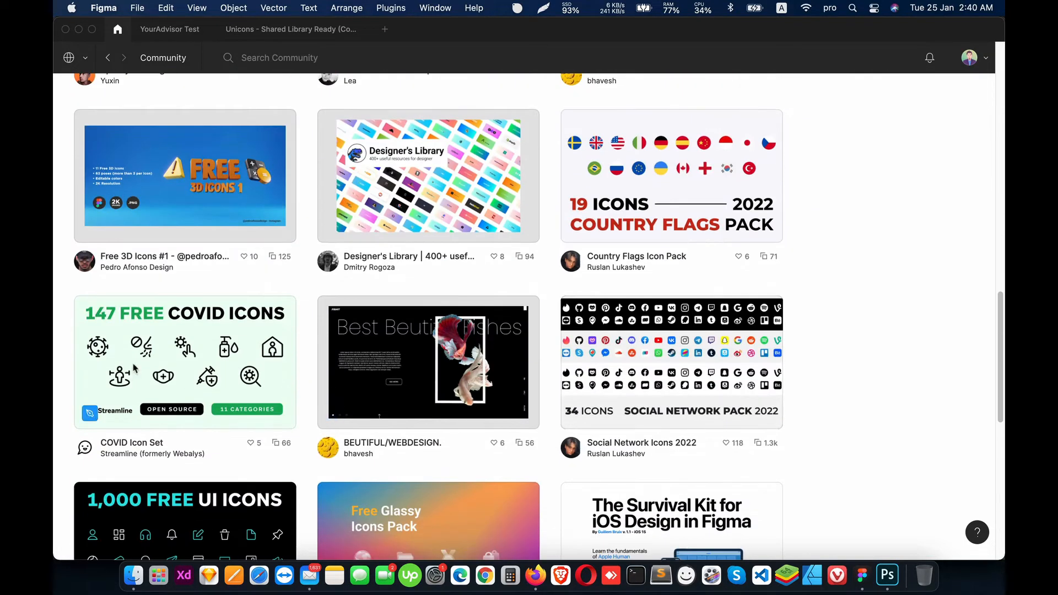
scroll(412, 382, "down", 8)
scroll(522, 353, "down", 5)
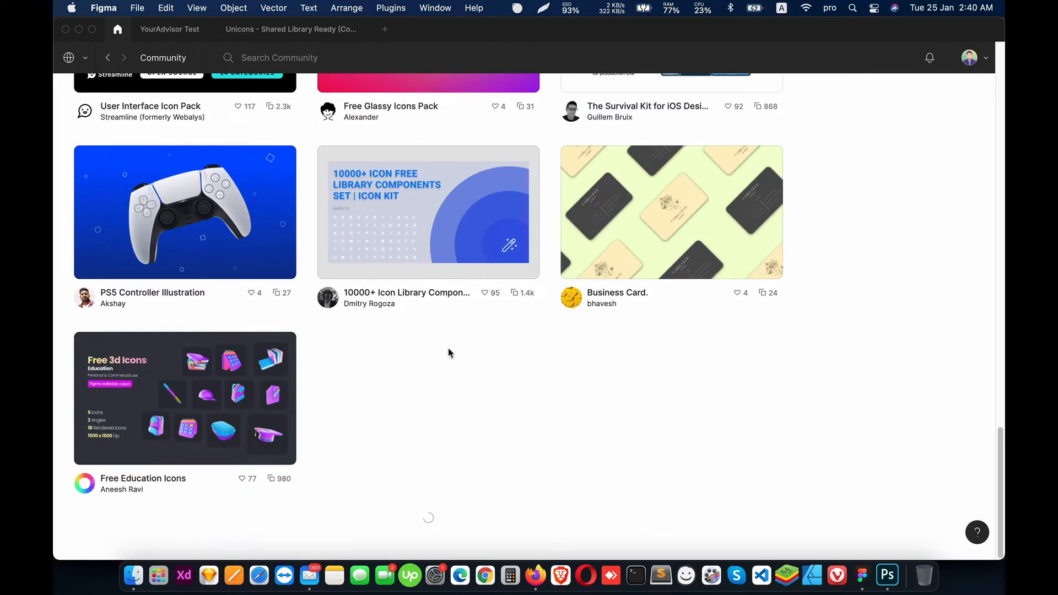
scroll(448, 352, "up", 20)
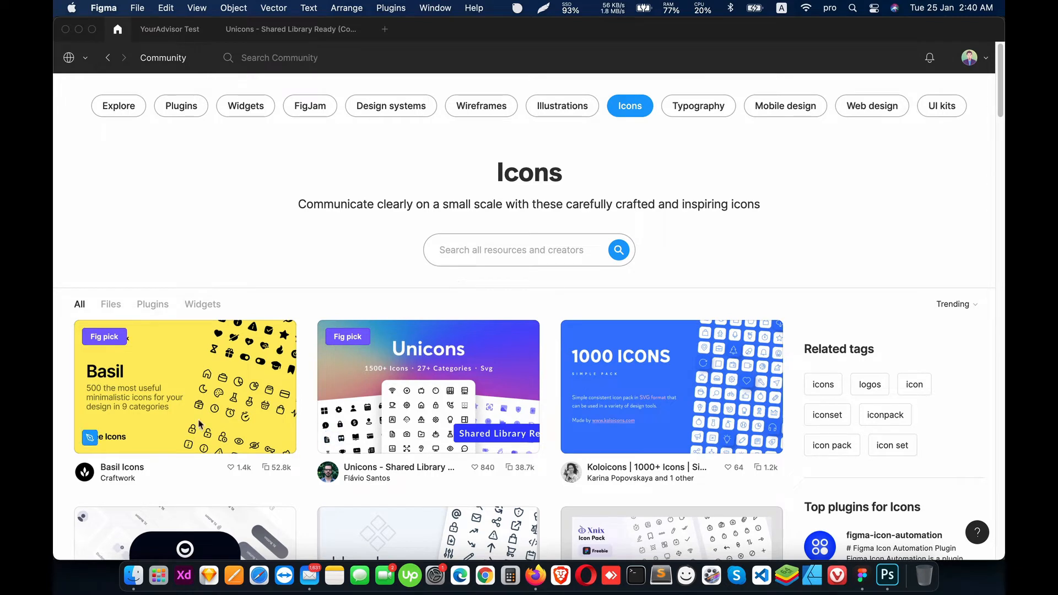
- Duplicate the Basil Icons community file into the drafts and close the opened copy
left_click(204, 380)
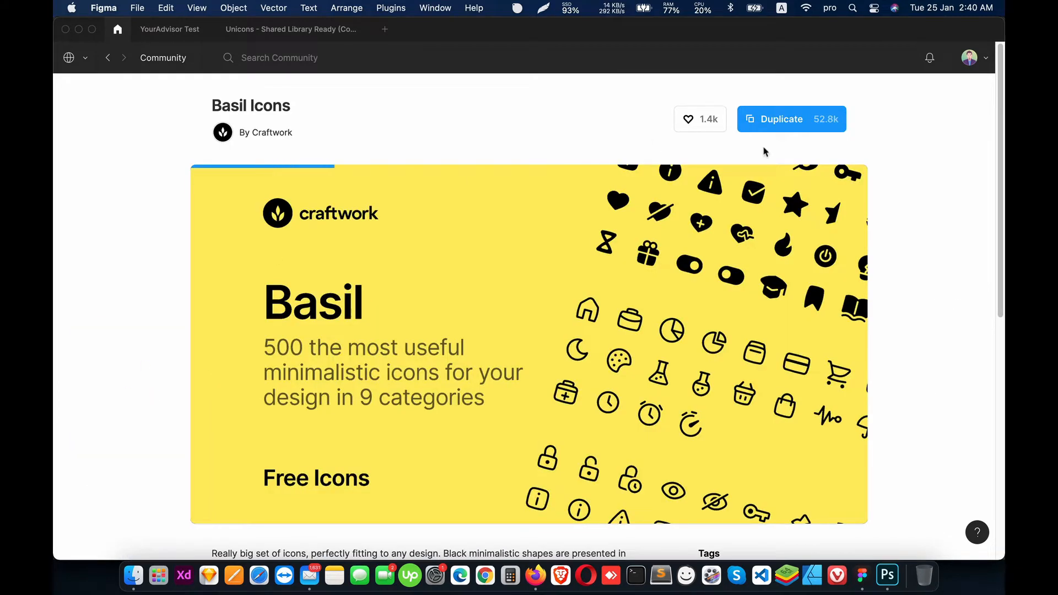
left_click(782, 123)
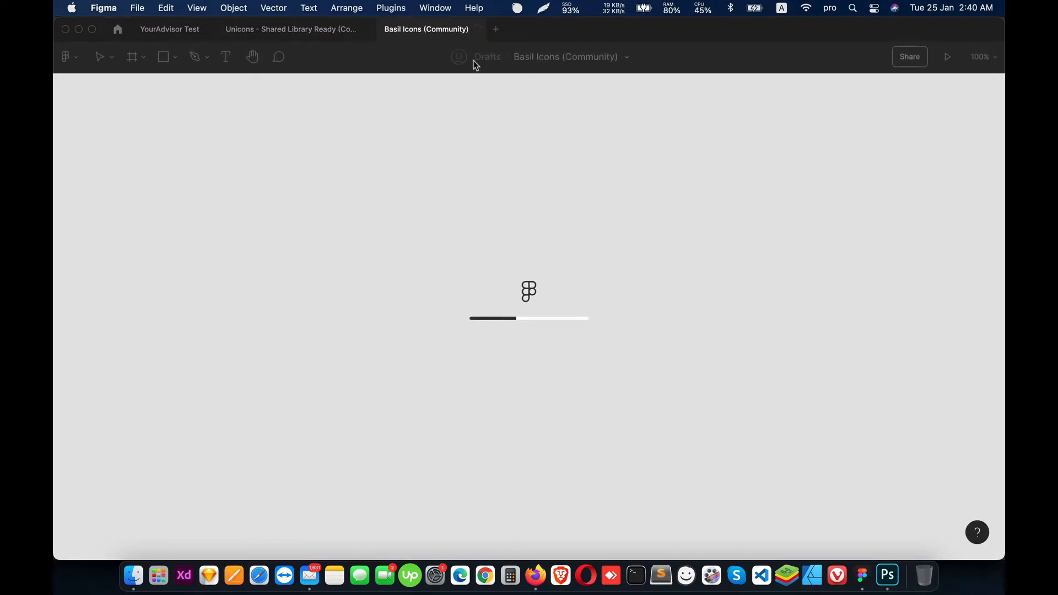
left_click(477, 30)
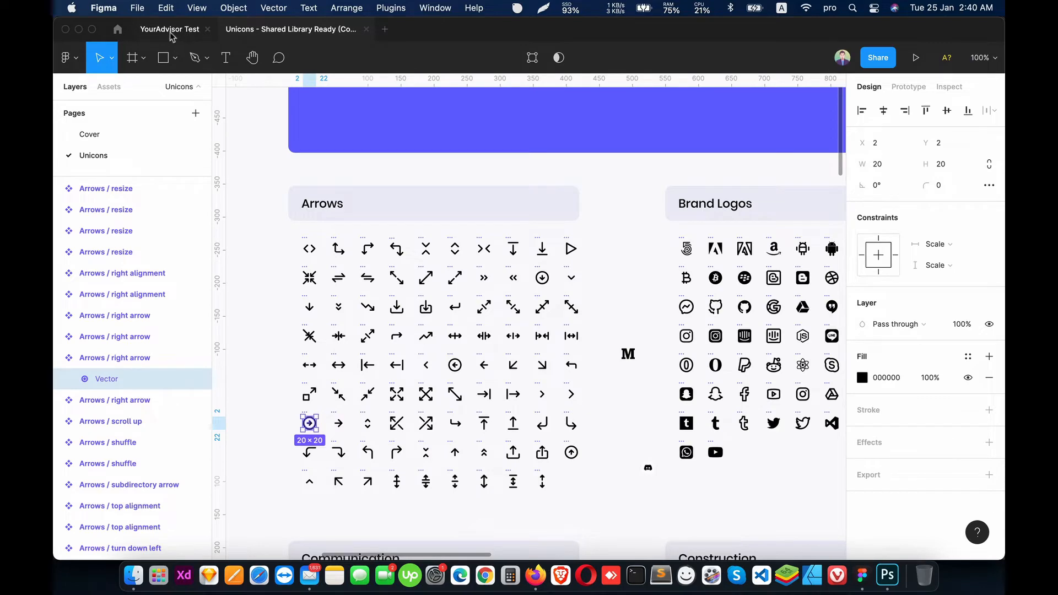
- View the Unicons - Shared Library Ready page in the Community's Icons category
left_click(177, 34)
left_click(227, 33)
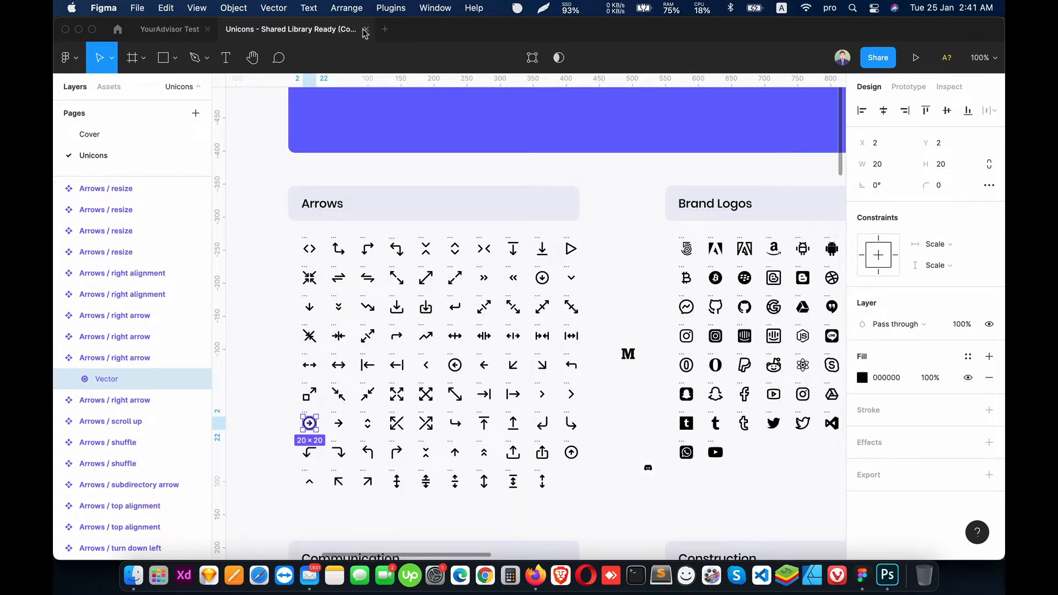
left_click(392, 8)
left_click(423, 213)
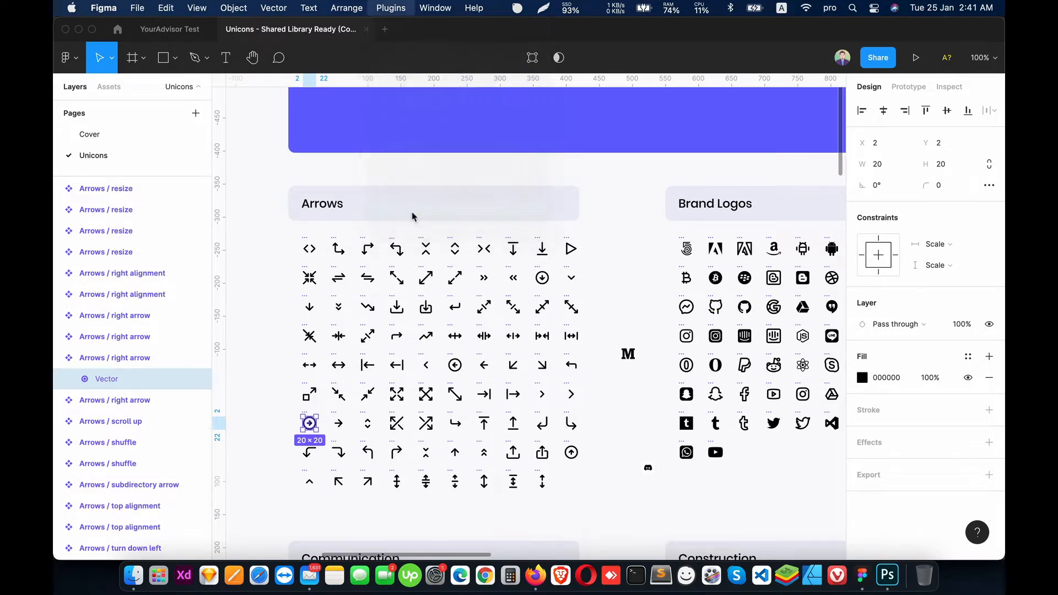
left_click(636, 106)
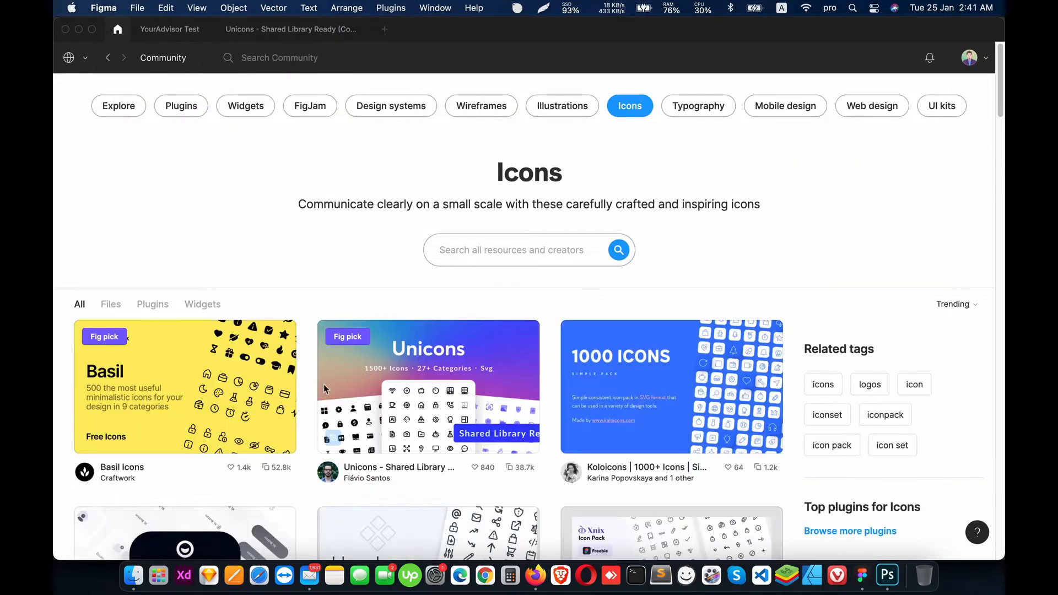
left_click(441, 380)
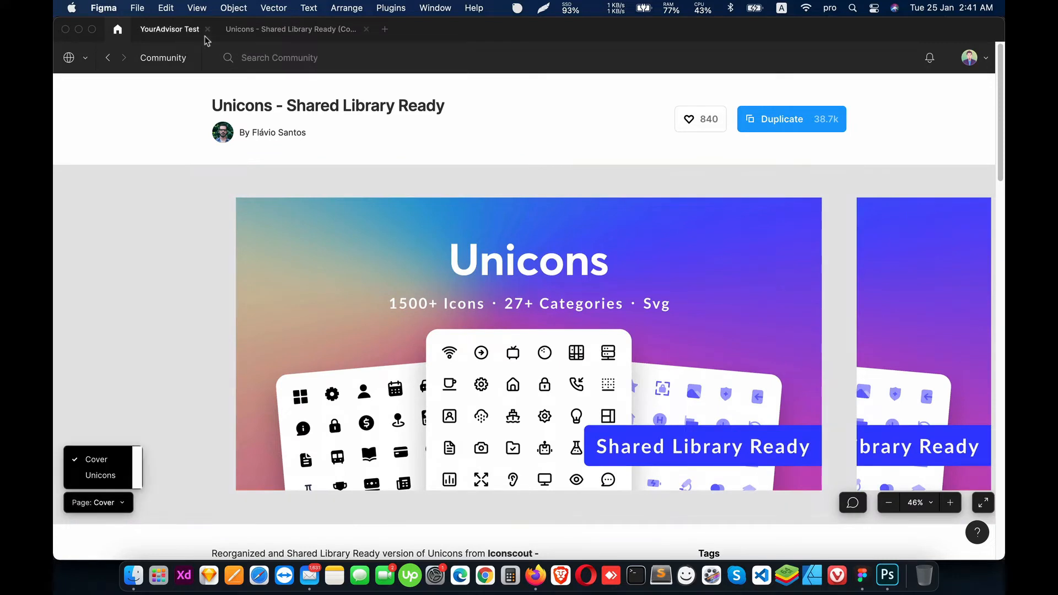
- Return to the YourAdvisor Test file and draw a circle about 167 × 167 inside the icon frame
left_click(168, 31)
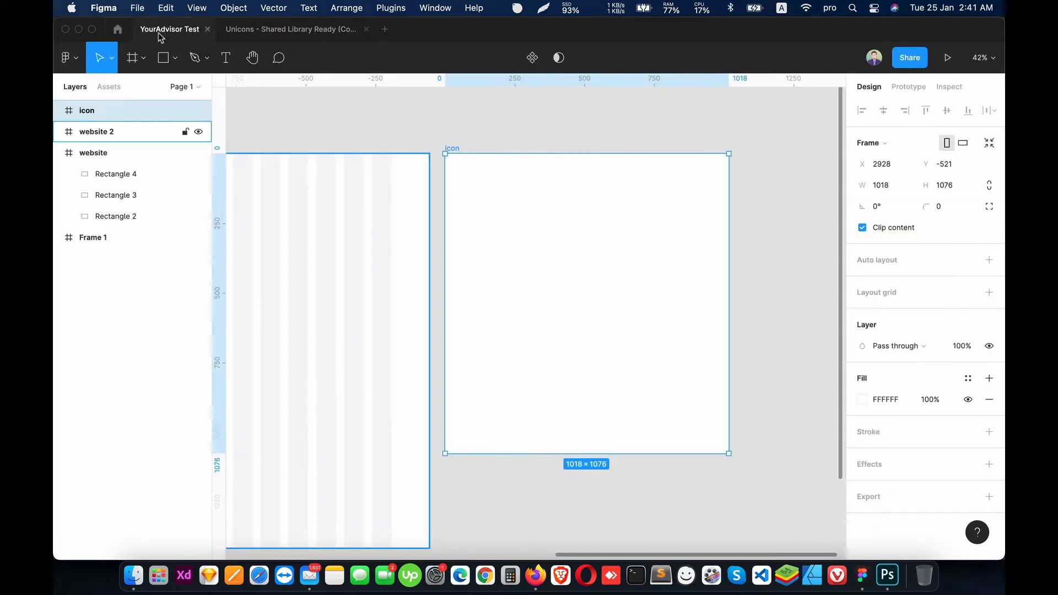
left_click_drag(406, 231, 366, 281)
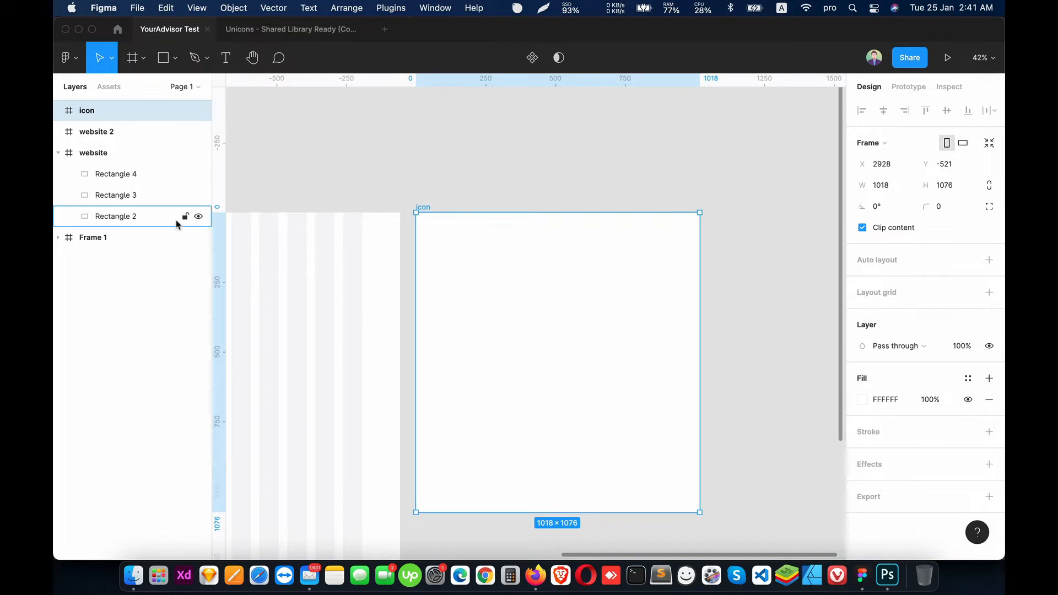
left_click(163, 58)
left_click(176, 58)
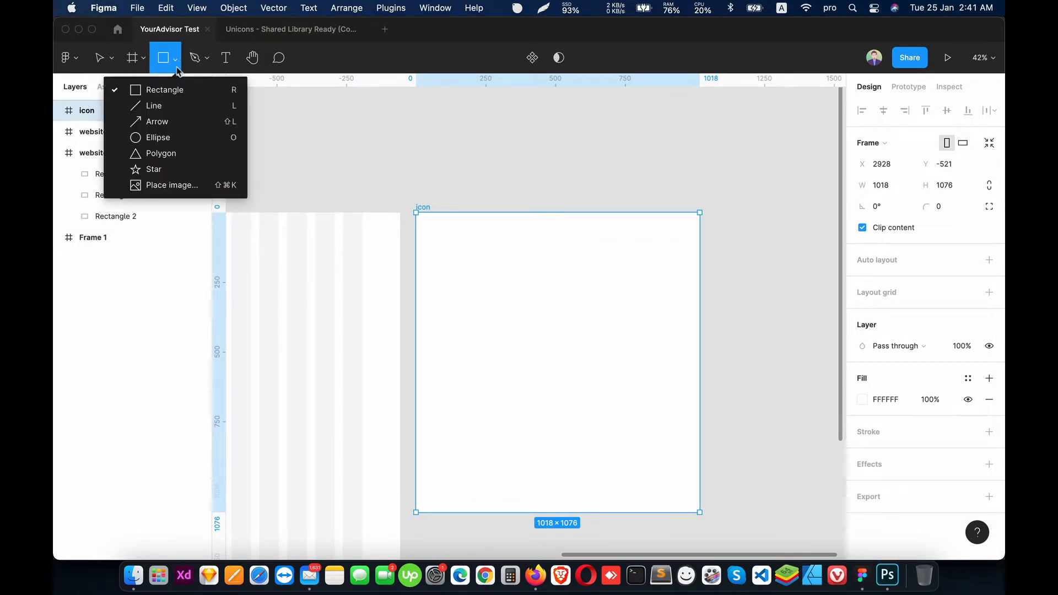
left_click(150, 138)
left_click_drag(470, 287, 454, 304)
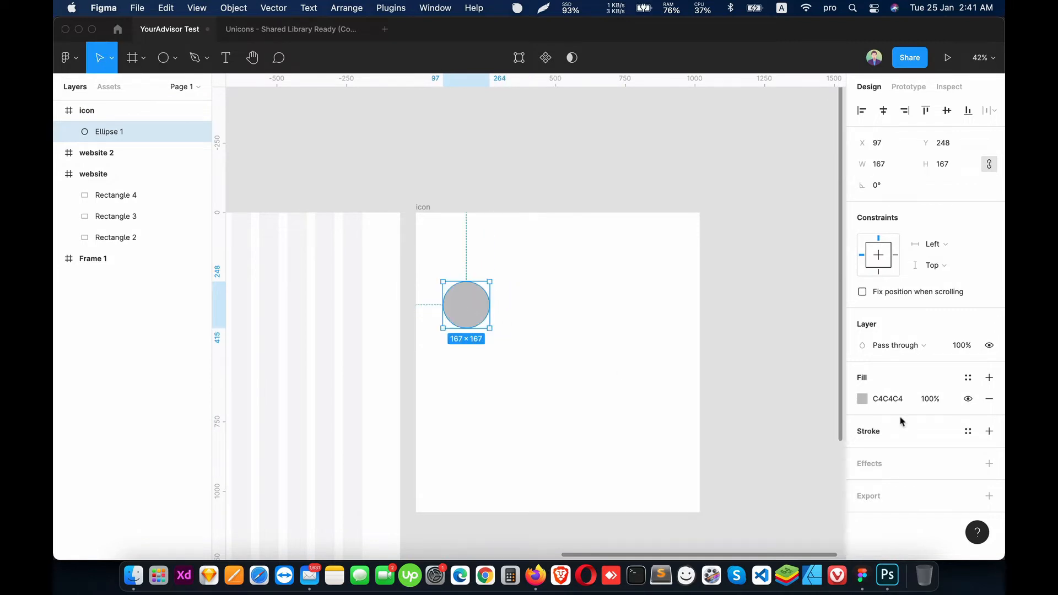
- Fill the circle with purple D442EC and move it to about X 171, Y 272 in the icon frame
left_click(864, 399)
left_click_drag(796, 407, 815, 407)
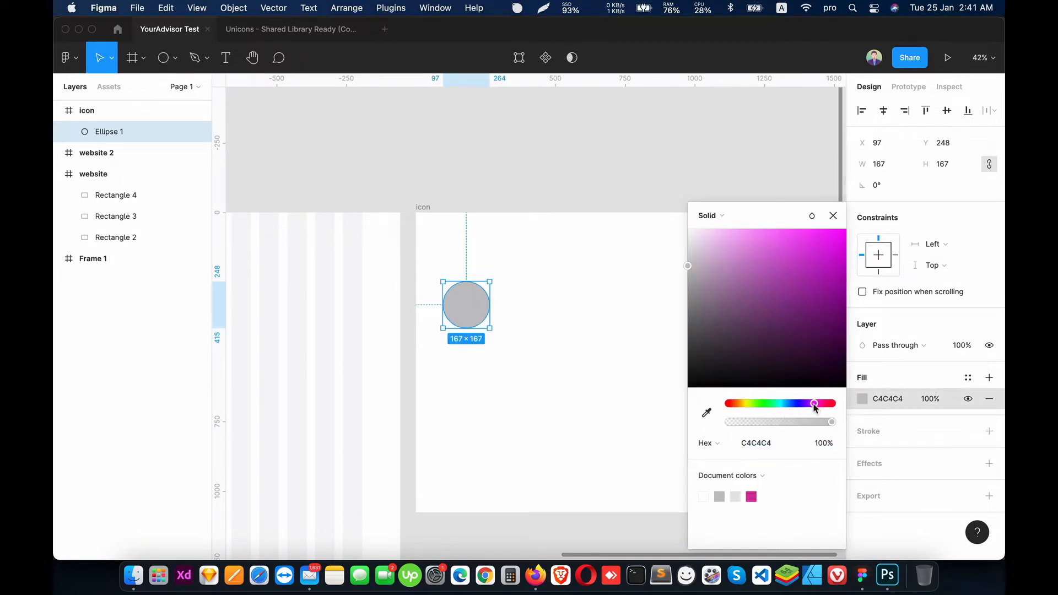
left_click_drag(805, 284, 806, 250)
left_click(574, 345)
left_click(472, 313)
left_click(862, 398)
left_click(616, 354)
left_click(485, 312)
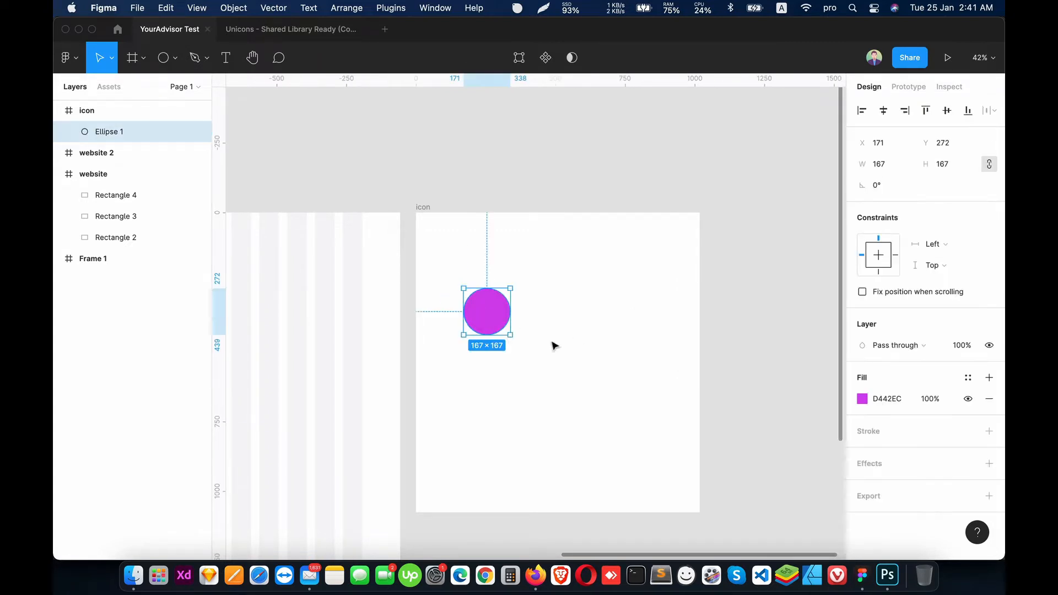
- Open the Unicons file from the recently viewed files and look over its outline icon categories
left_click(114, 31)
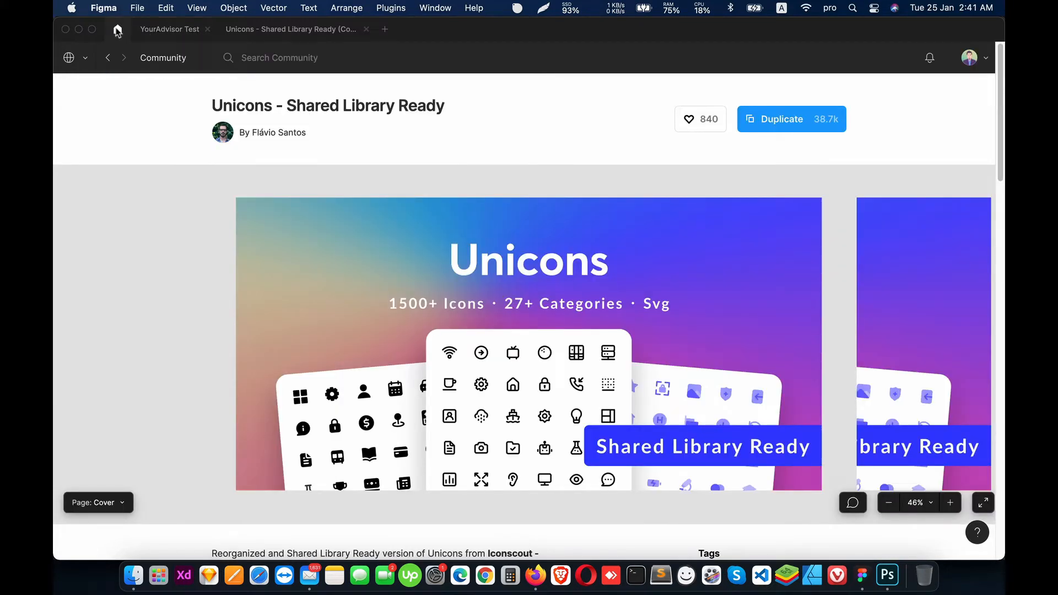
left_click(110, 59)
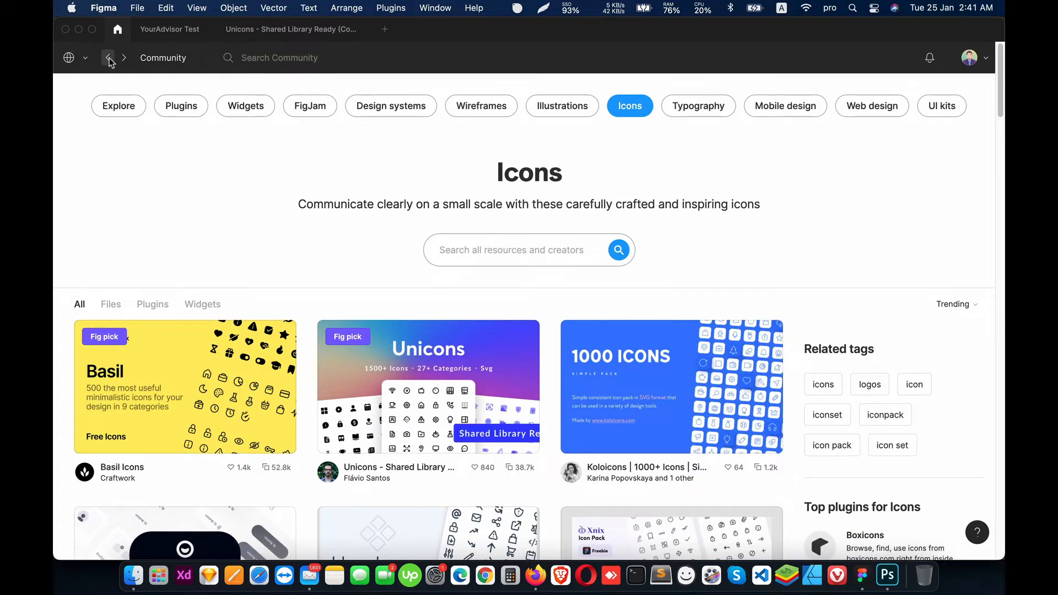
left_click(110, 59)
left_click(109, 59)
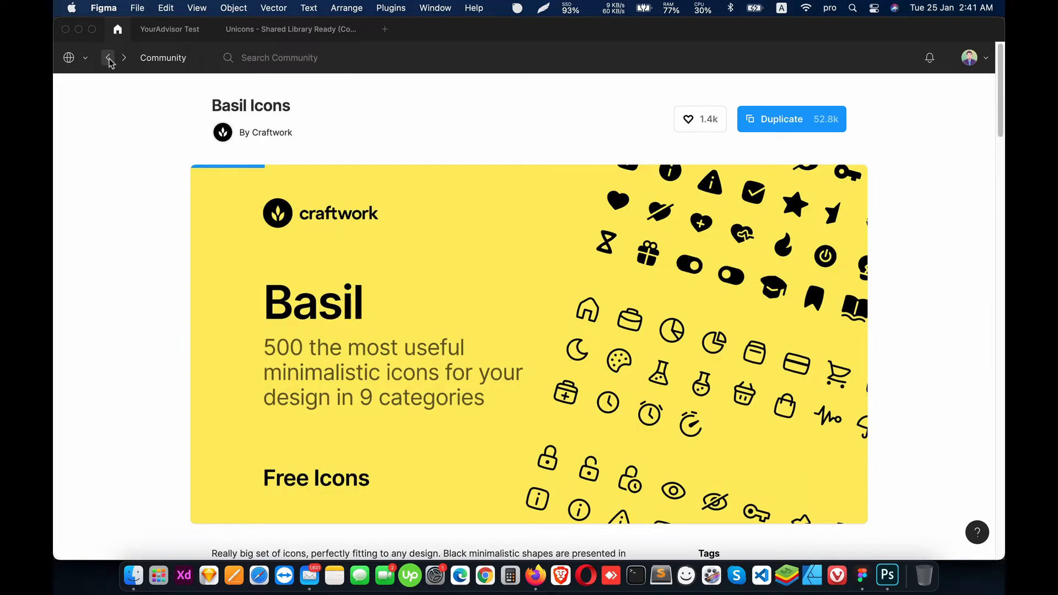
left_click(109, 59)
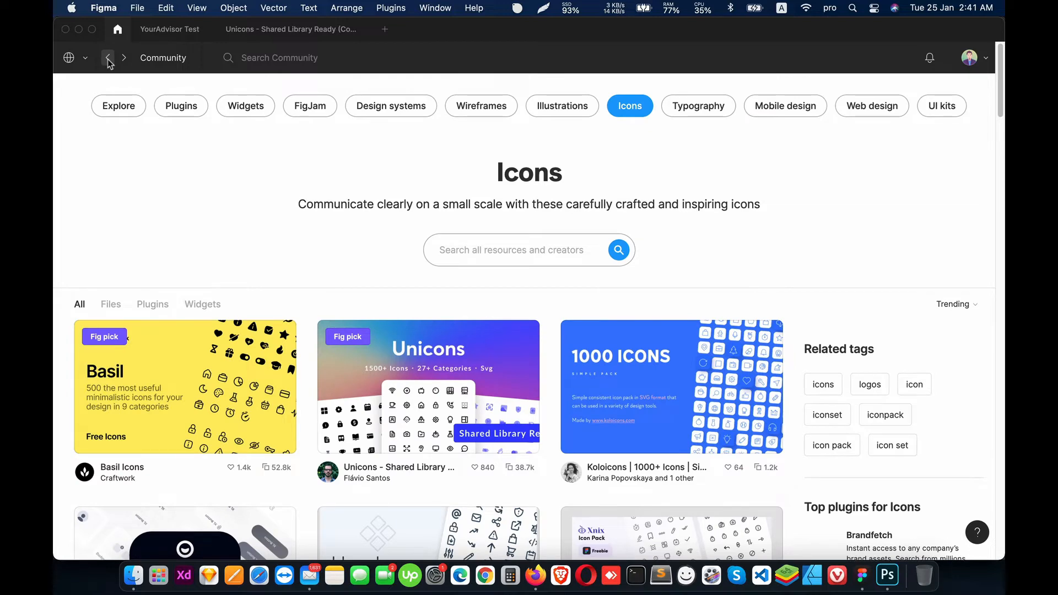
left_click(109, 59)
left_click(108, 59)
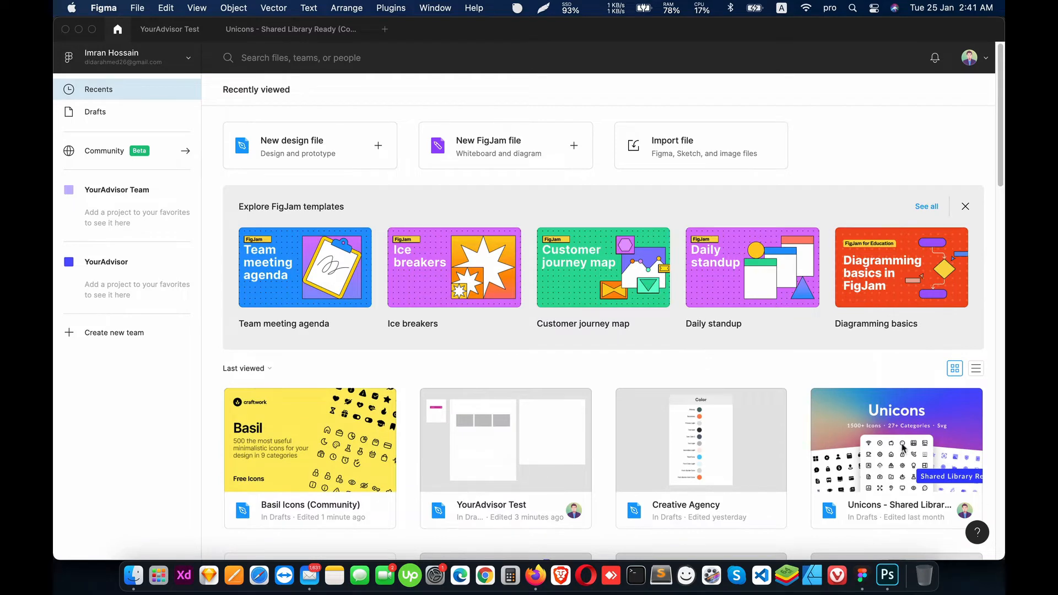
double_click(897, 481)
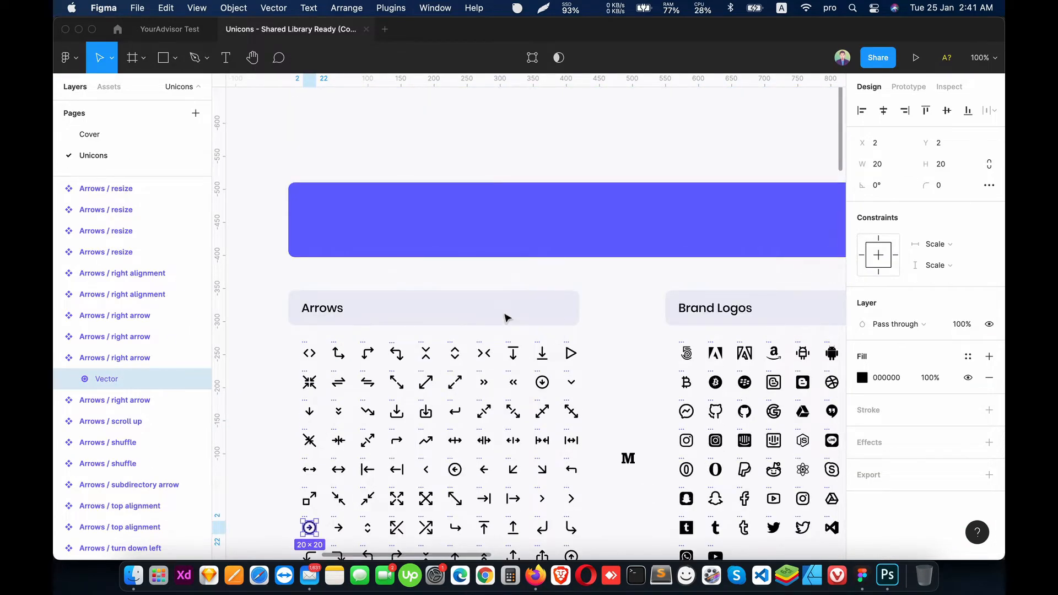
key("minus")
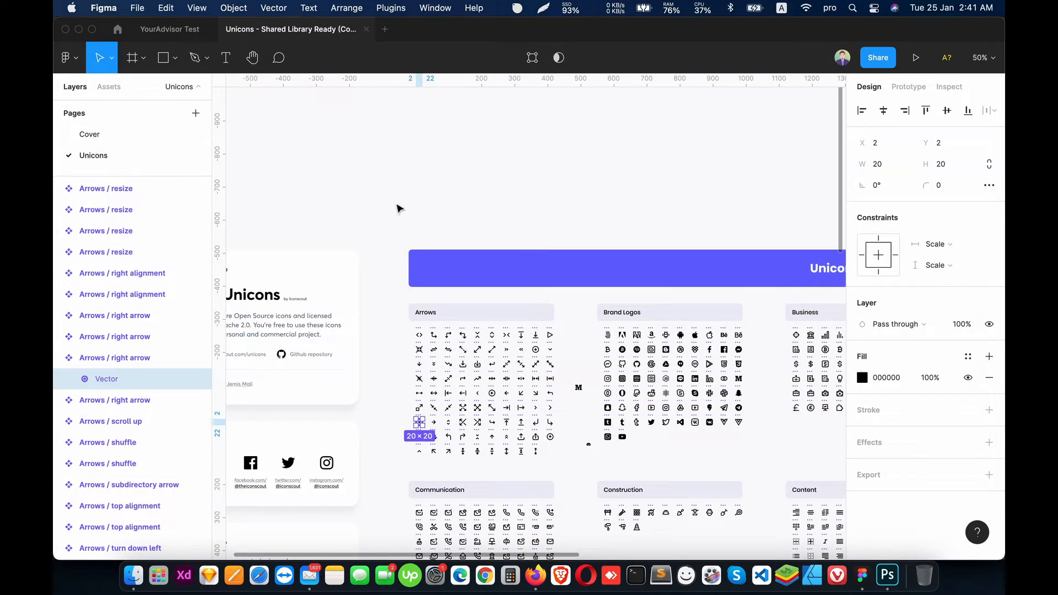
key("minus")
left_click_drag(589, 364, 498, 267)
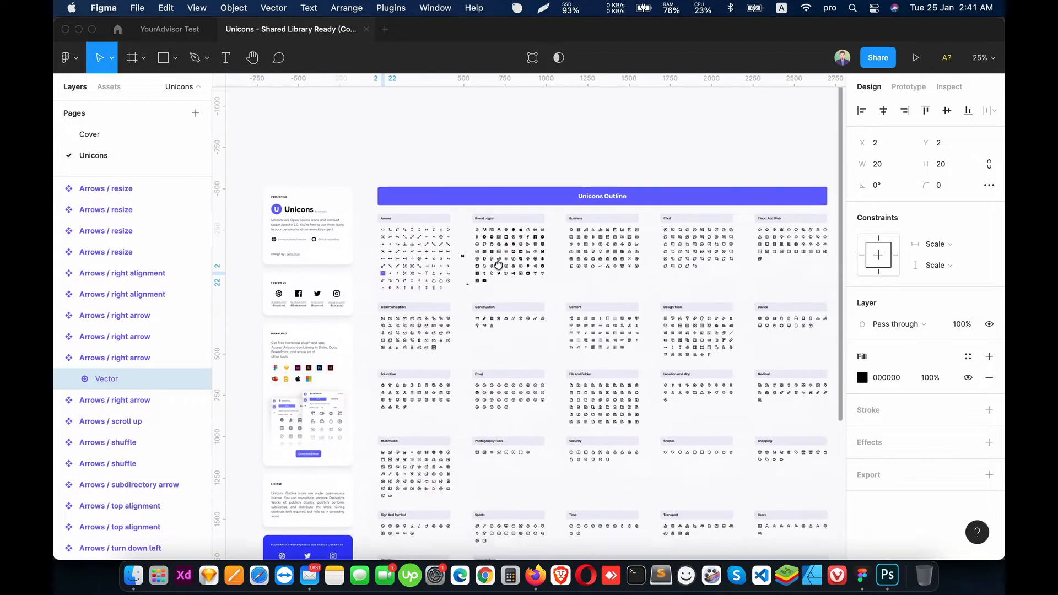
- Look over the icon categories on the Unicons page, from Arrows and Brand Logos to Emoji and Security
left_click_drag(544, 235, 470, 123)
left_click_drag(534, 293, 621, 333)
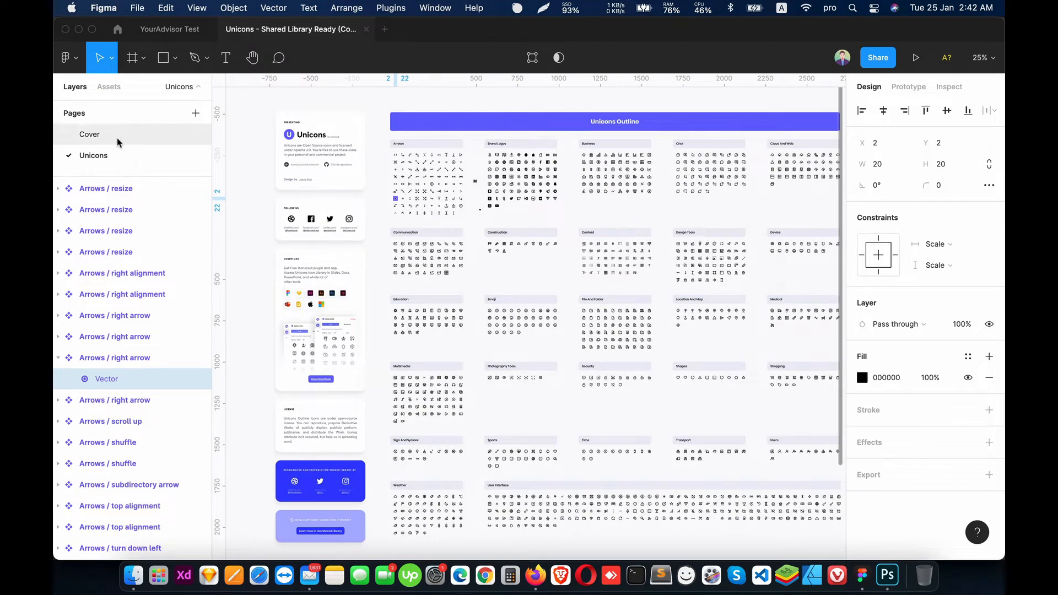
left_click(120, 136)
left_click(92, 157)
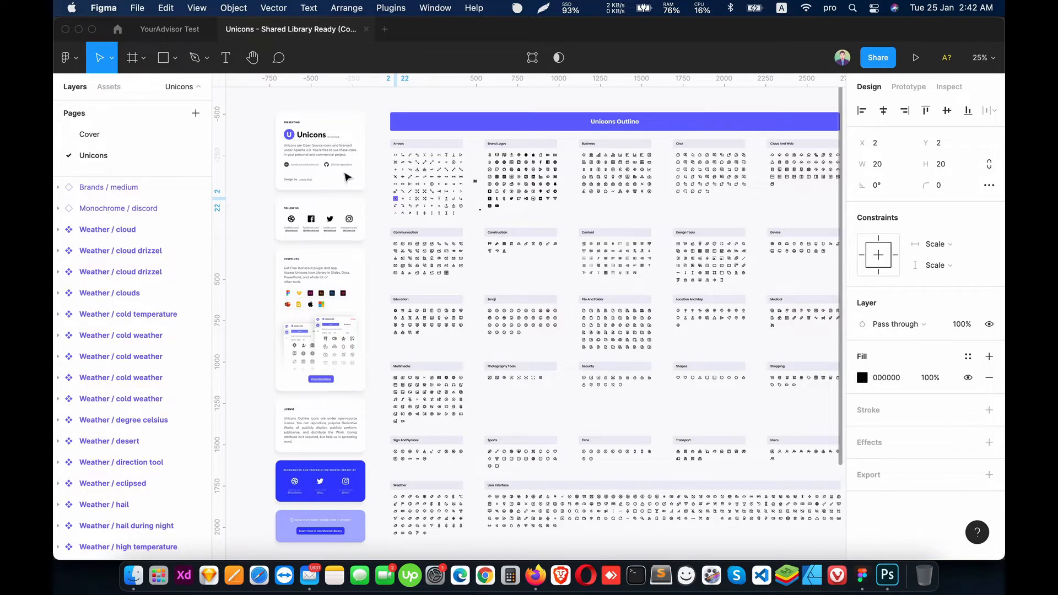
key("plus")
left_click_drag(481, 259, 475, 482)
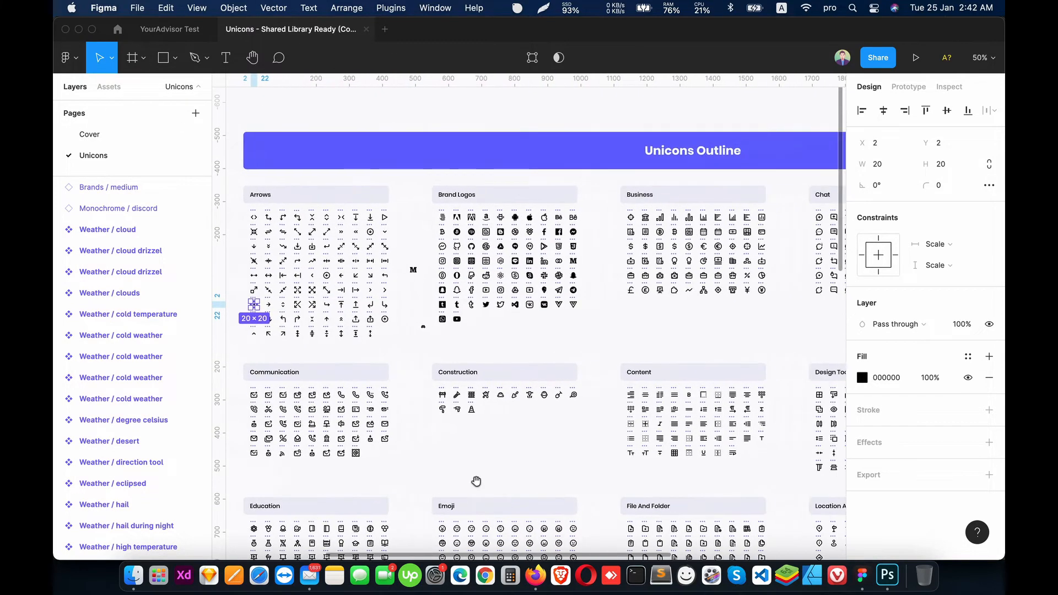
left_click_drag(839, 403, 428, 249)
left_click_drag(368, 446, 474, 349)
mouse_move(304, 383)
left_mouse_down()
mouse_move(470, 298)
mouse_move(534, 440)
left_mouse_up()
- Search the Unicons component assets for "emoj" and copy the angry face icon from the Emoji category
left_click(109, 88)
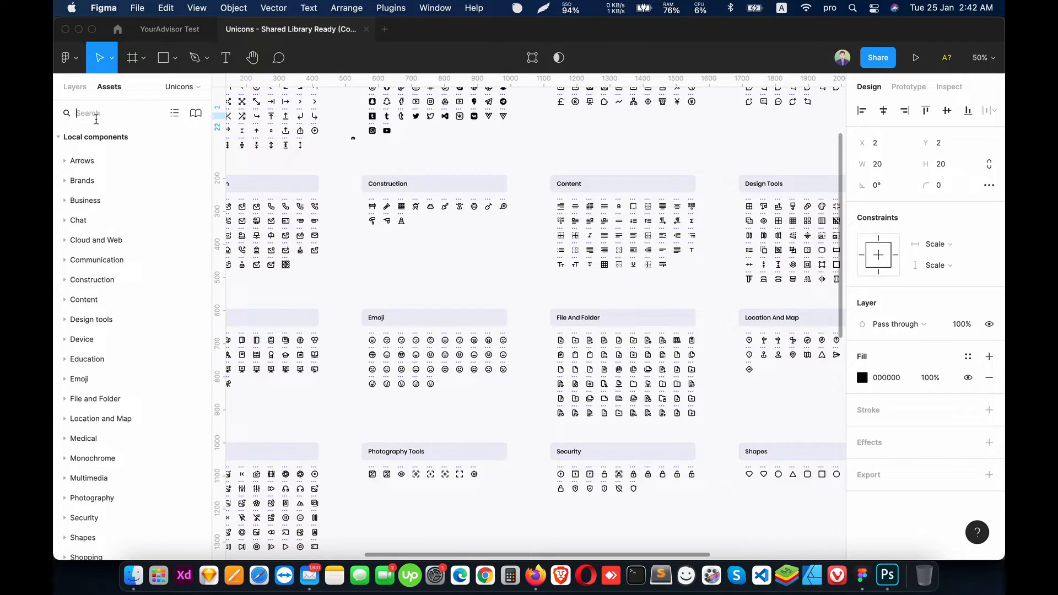
type("emo")
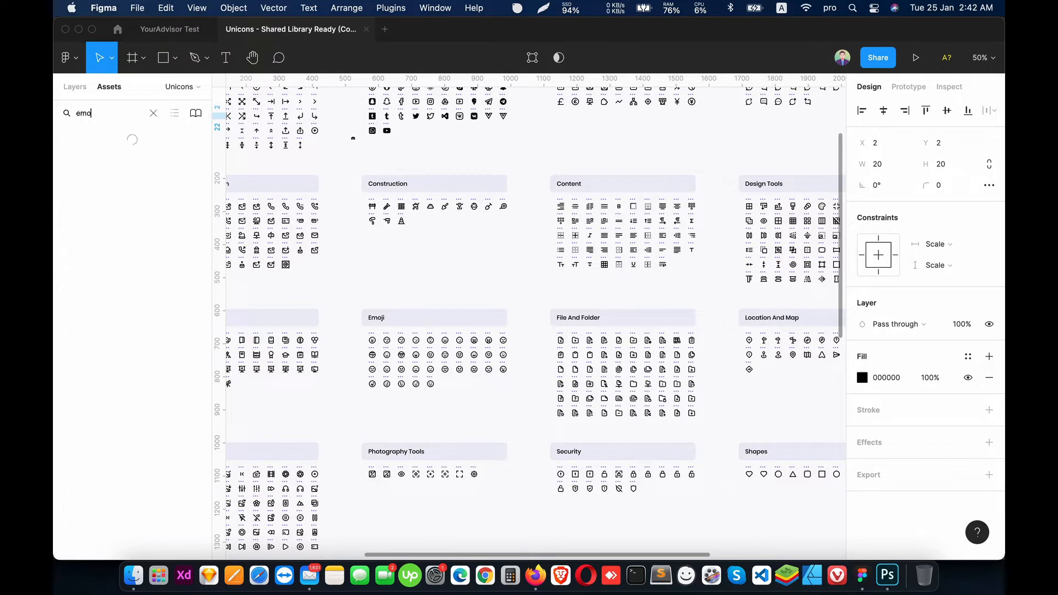
type("j")
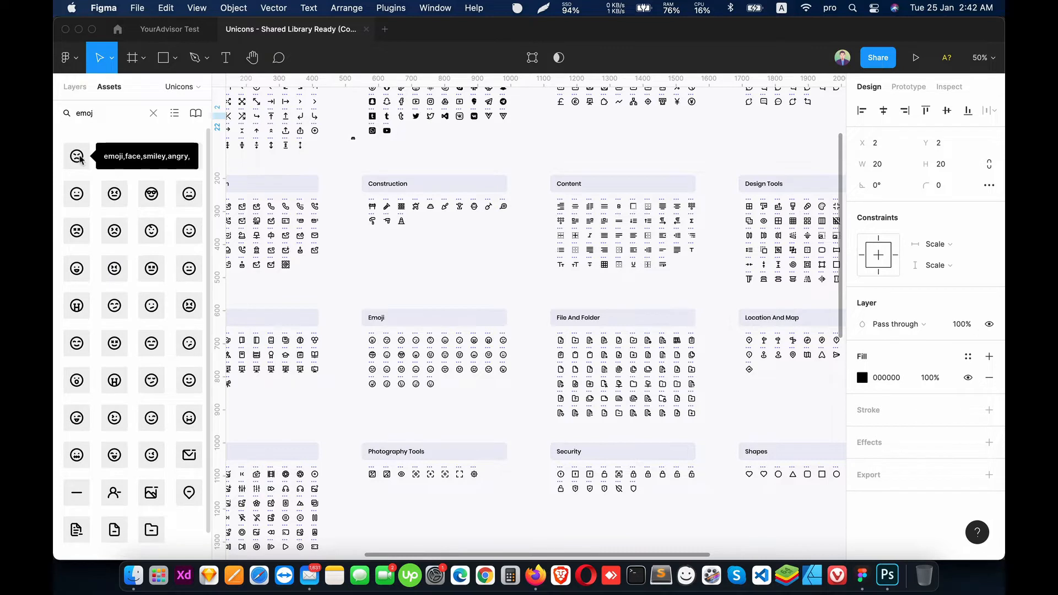
left_click(331, 217)
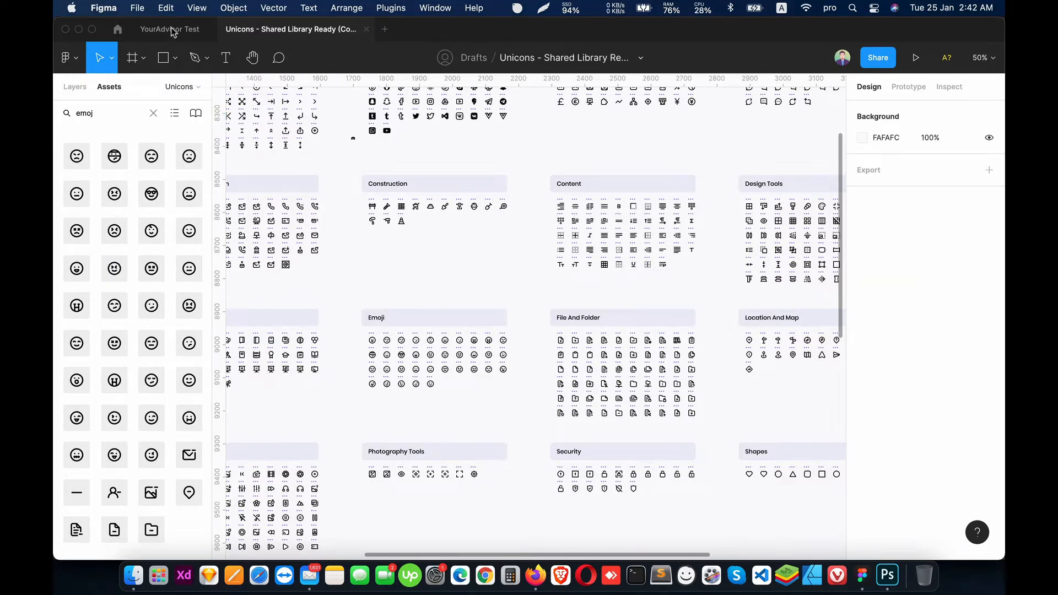
left_click(79, 158)
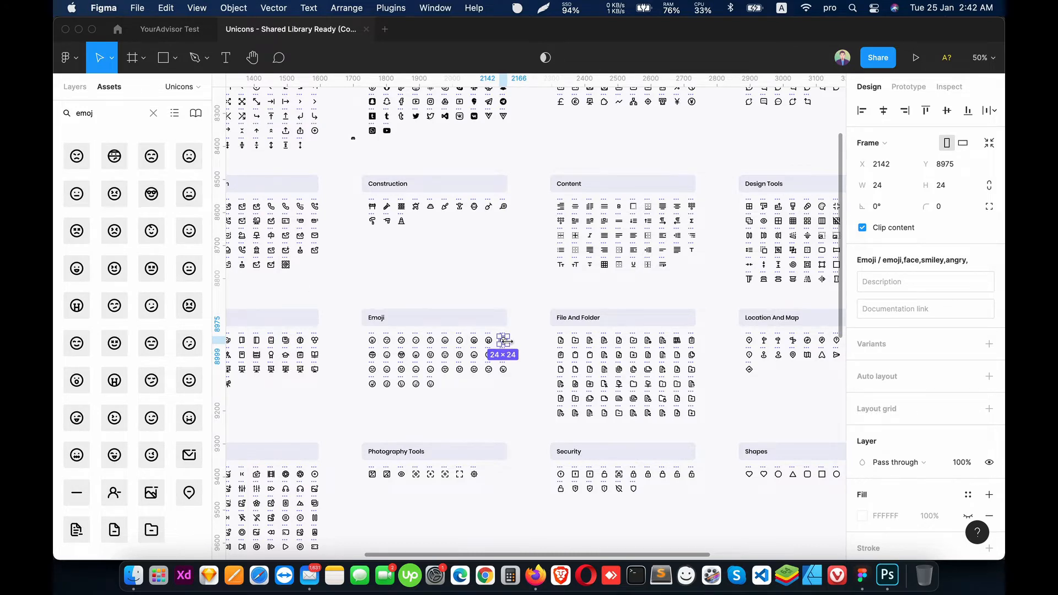
key("shift+0")
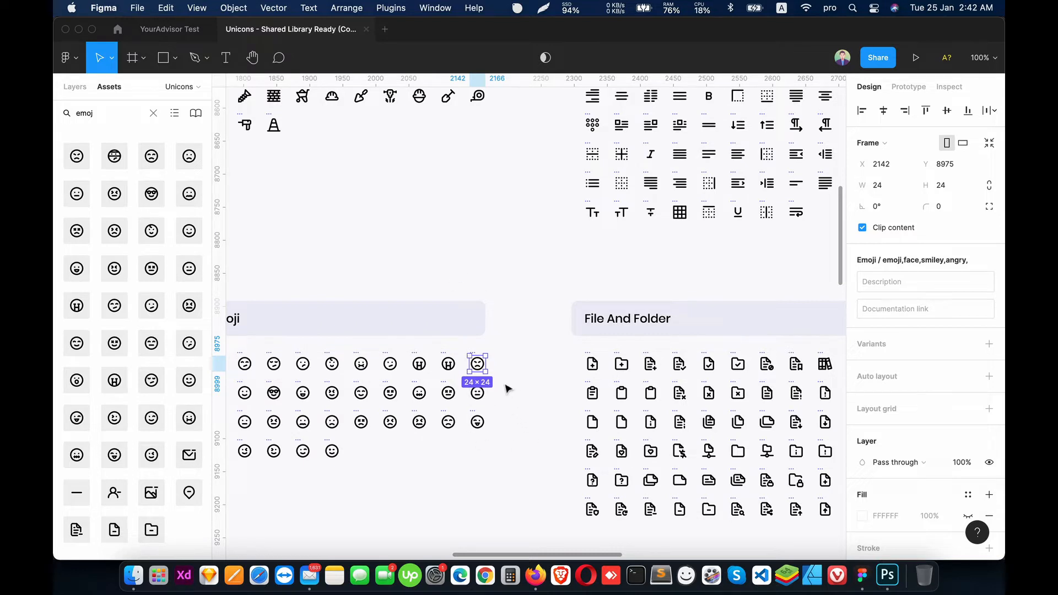
- Paste the angry face icon into the icon frame of the YourAdvisor Test file and place it on the purple circle
left_click(179, 31)
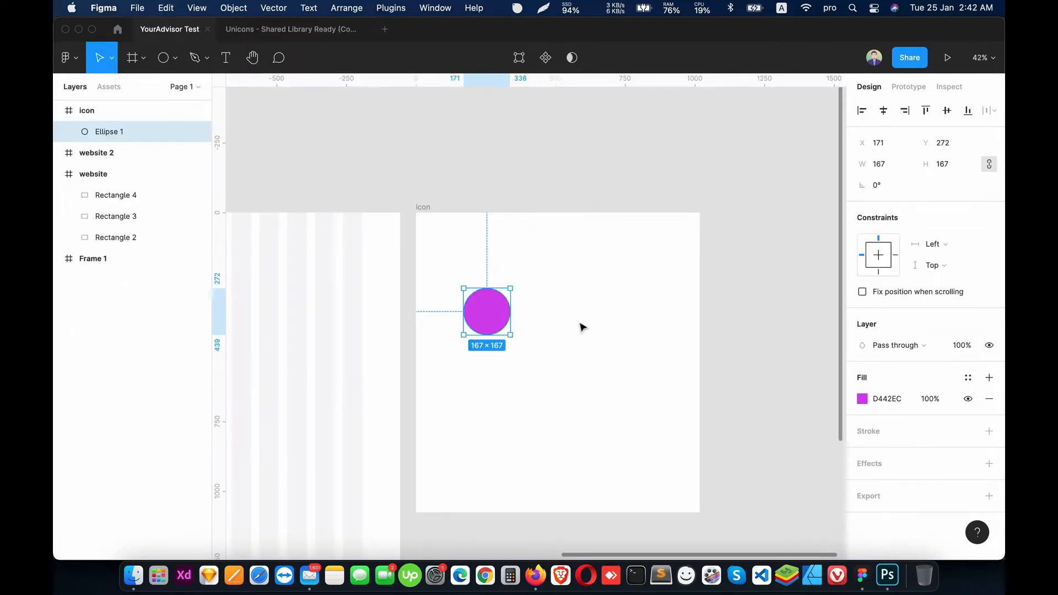
key("super+v")
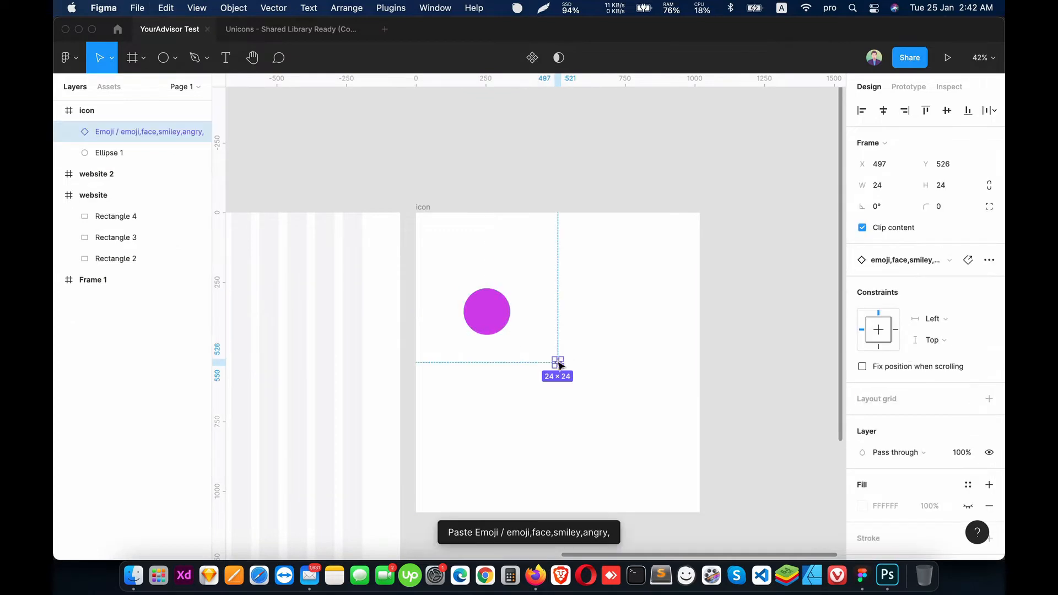
left_click_drag(559, 364, 489, 318)
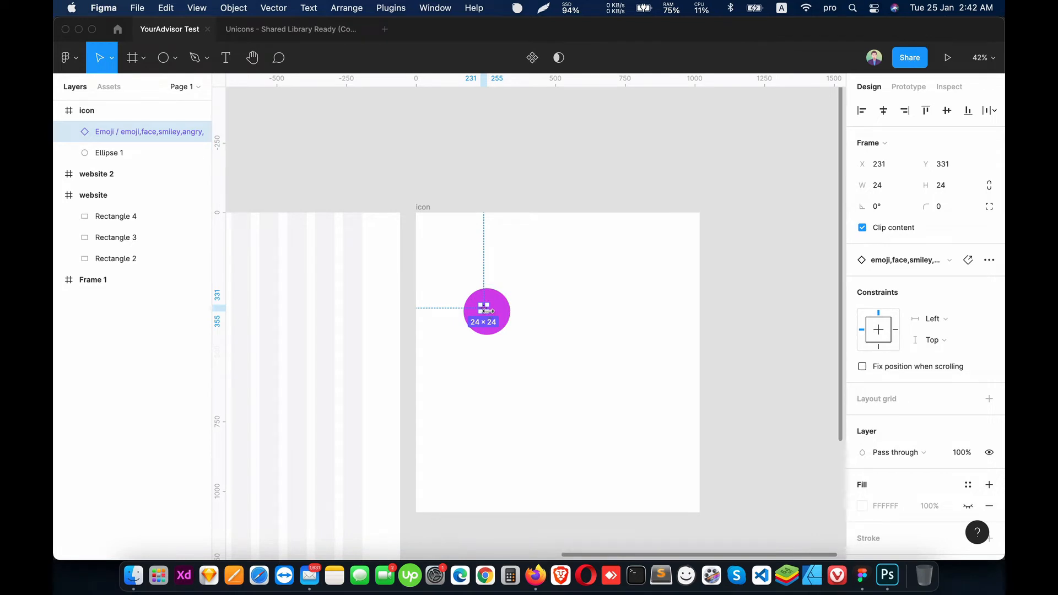
- Enlarge the angry face icon to 88 × 88 and move it to X 211, Y 311 on the circle
mouse_move(486, 314)
left_mouse_down()
mouse_move(502, 331)
mouse_move(497, 319)
left_mouse_up()
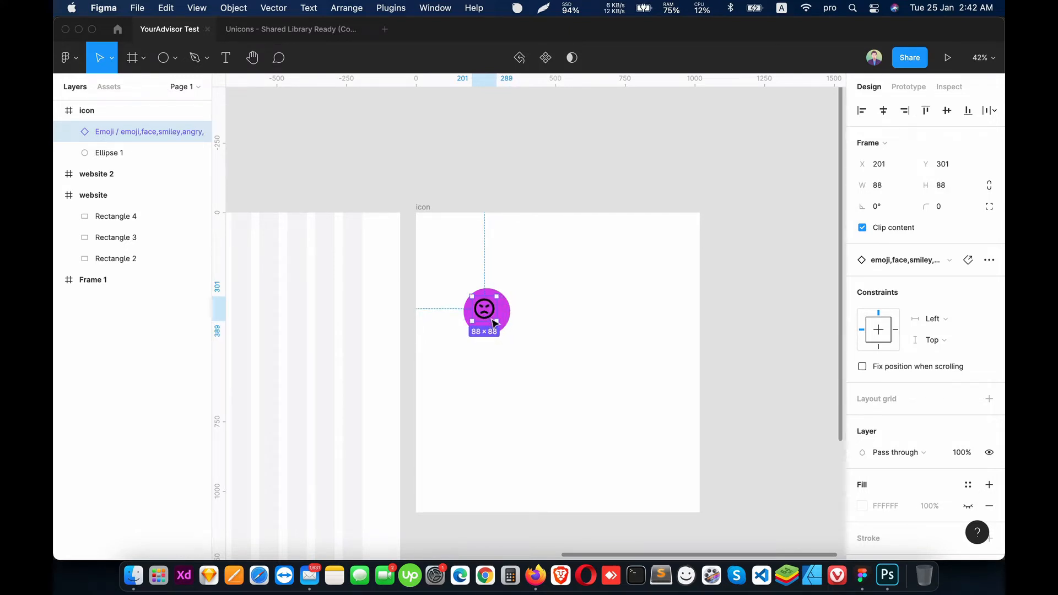
key("shift+Right")
key("shift+Down")
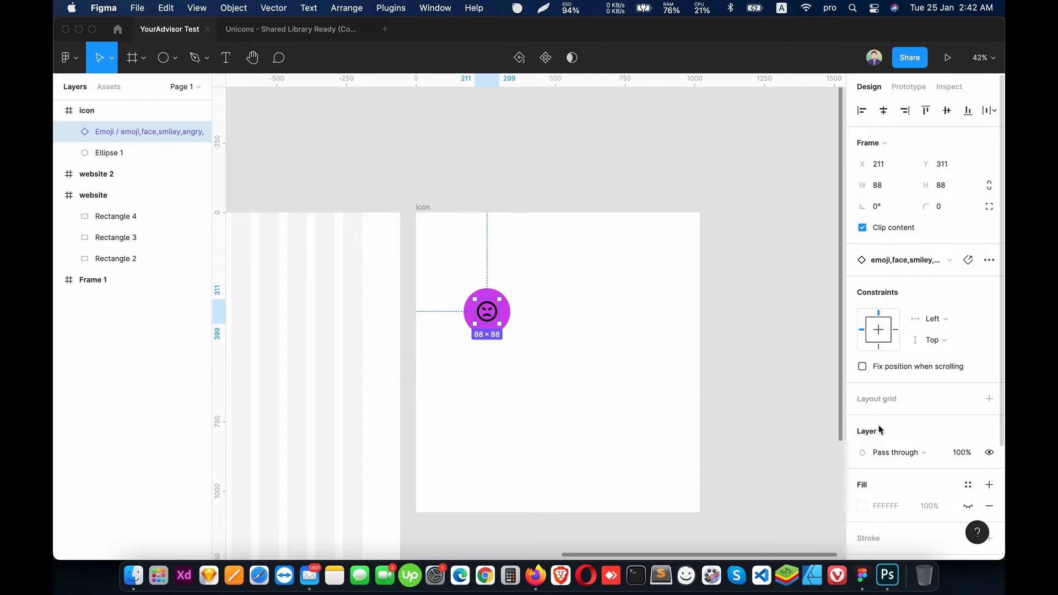
- Try a white FFFFFF background fill on the angry face icon
left_click(863, 506)
left_click_drag(706, 250, 690, 230)
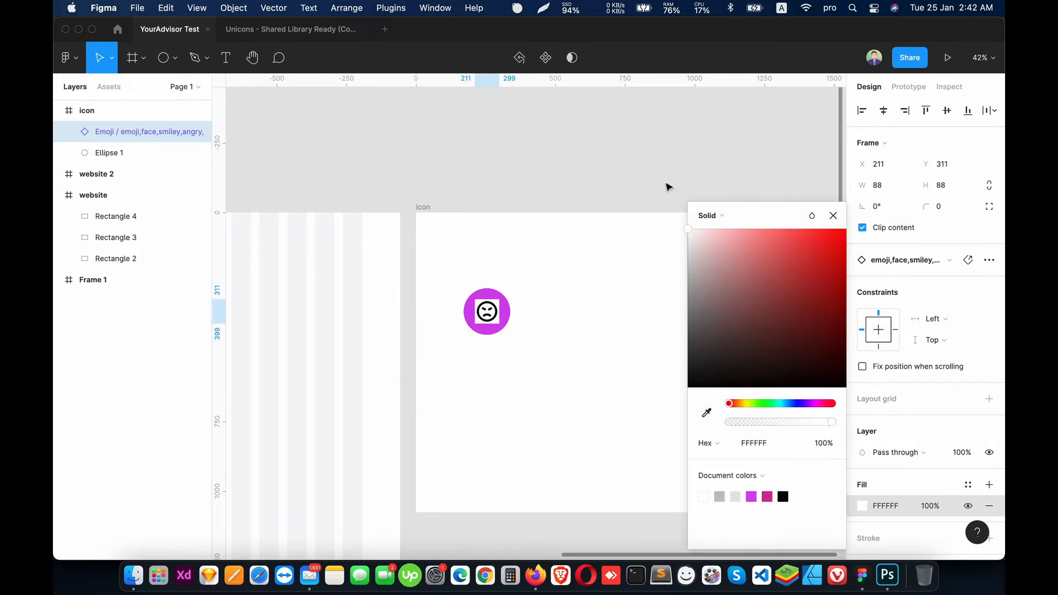
left_click(645, 366)
left_click(494, 324)
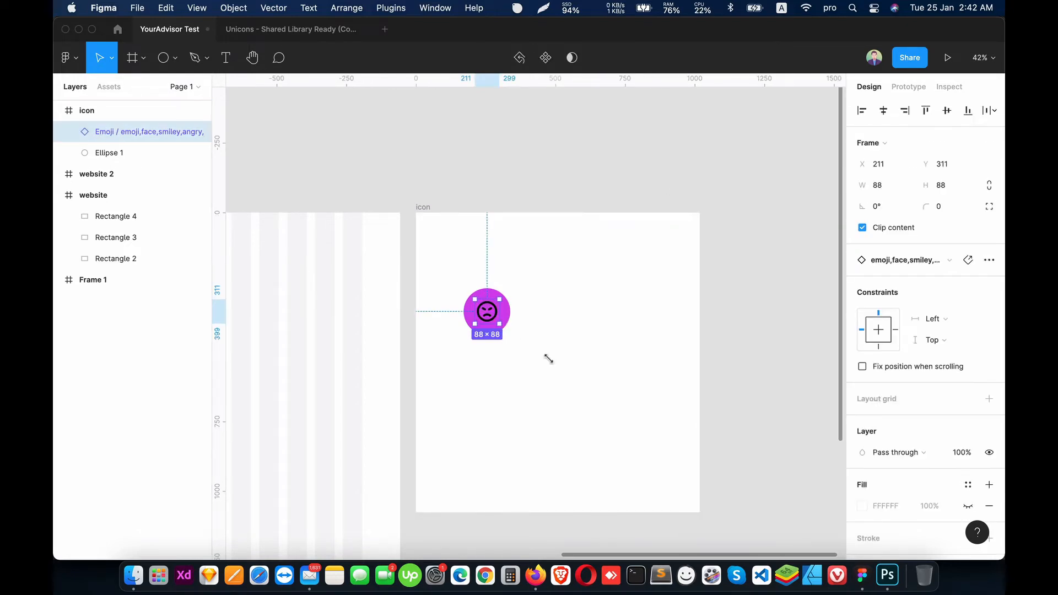
- Recolour the black lines of the angry face icon to white FFFFFF
scroll(963, 475, "down", 3)
left_click(862, 481)
left_click(760, 292)
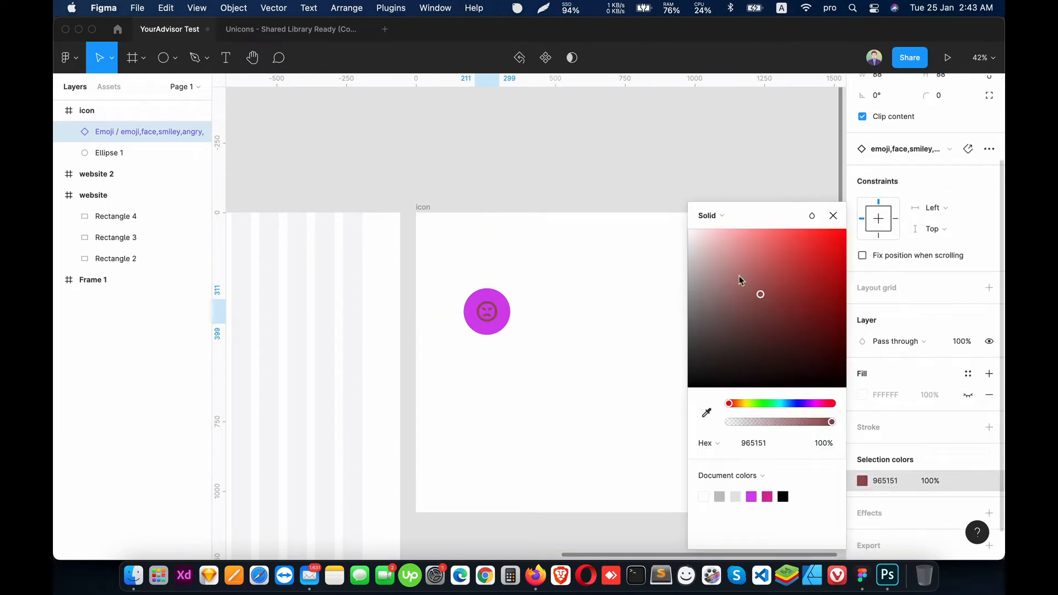
left_click_drag(761, 293, 673, 207)
left_click(550, 371)
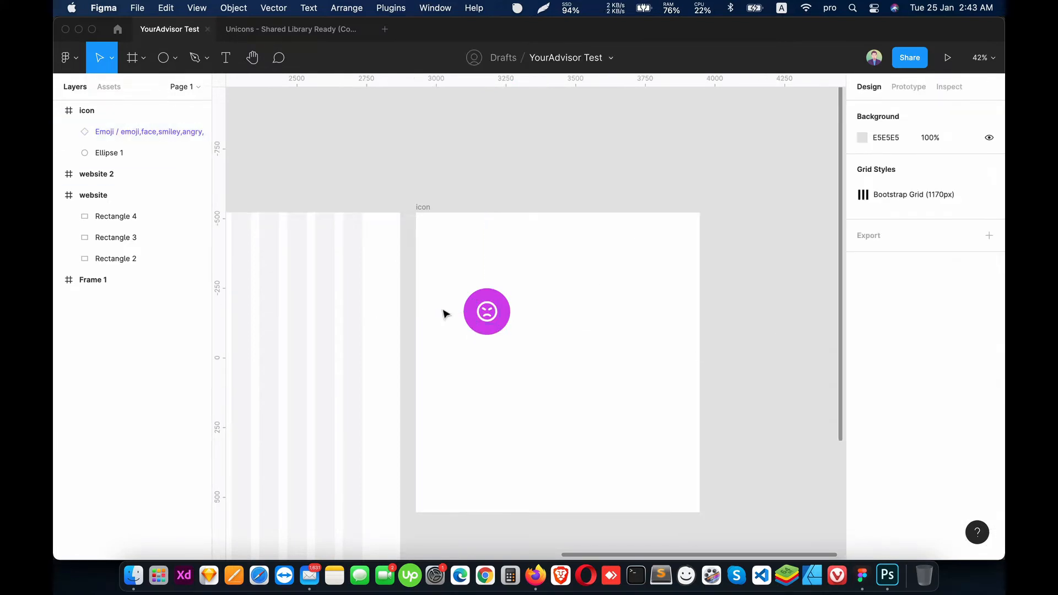
- Move the angry face icon off the circle's centre to X 231, Y 331
scroll(444, 312, "up", 5)
scroll(444, 312, "down", 3)
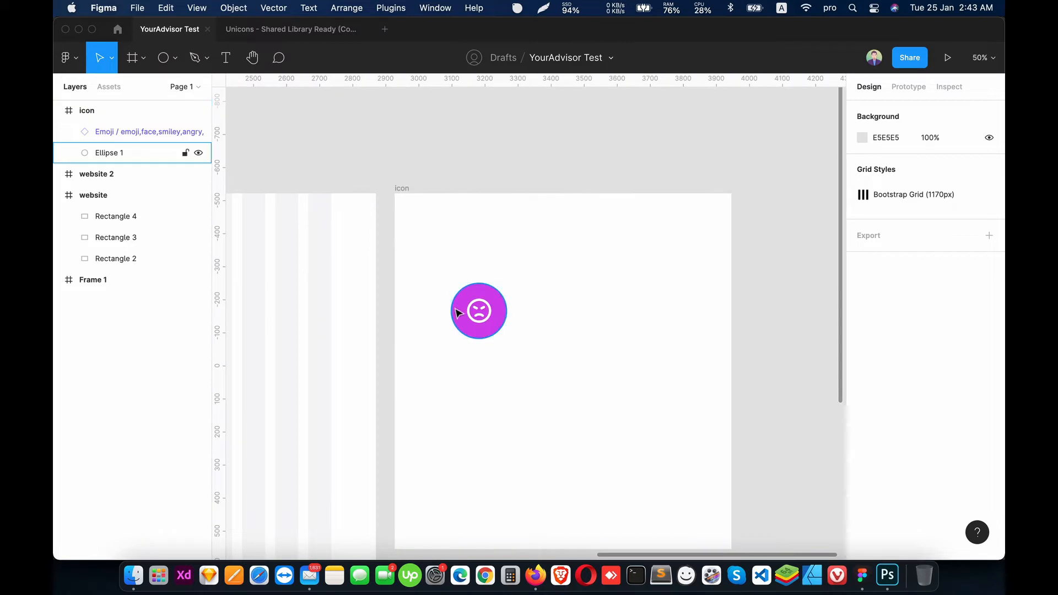
left_click(487, 318)
key("shift+Right")
key("shift+Right")
key("shift+Down")
key("shift+Down")
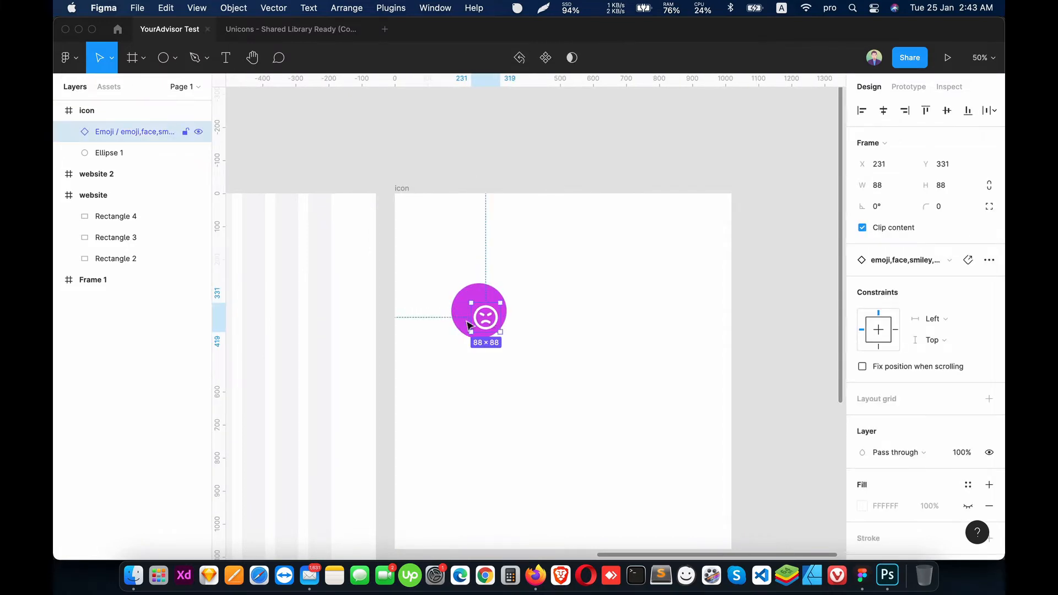
- Align the angry face icon and the circle on their horizontal and vertical centres and group them
left_click(107, 155, "shift")
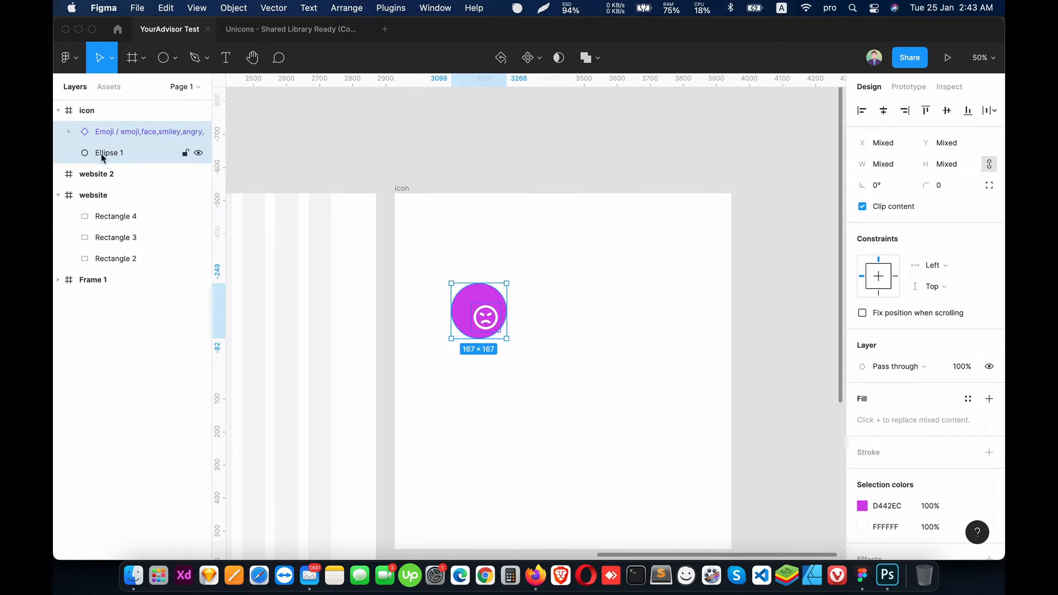
left_click(883, 110)
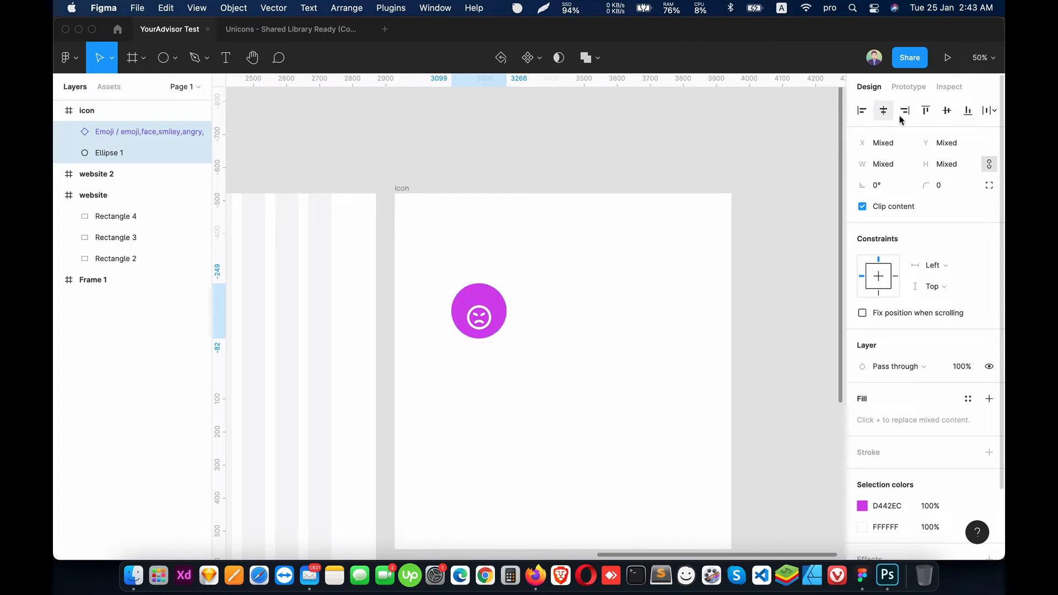
left_click(946, 112)
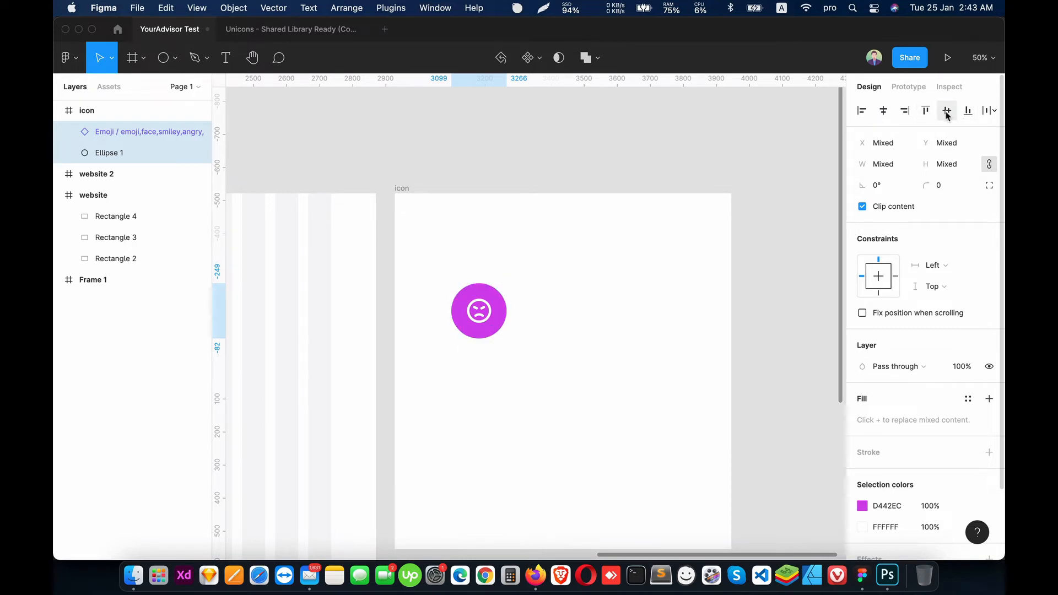
key("super+g")
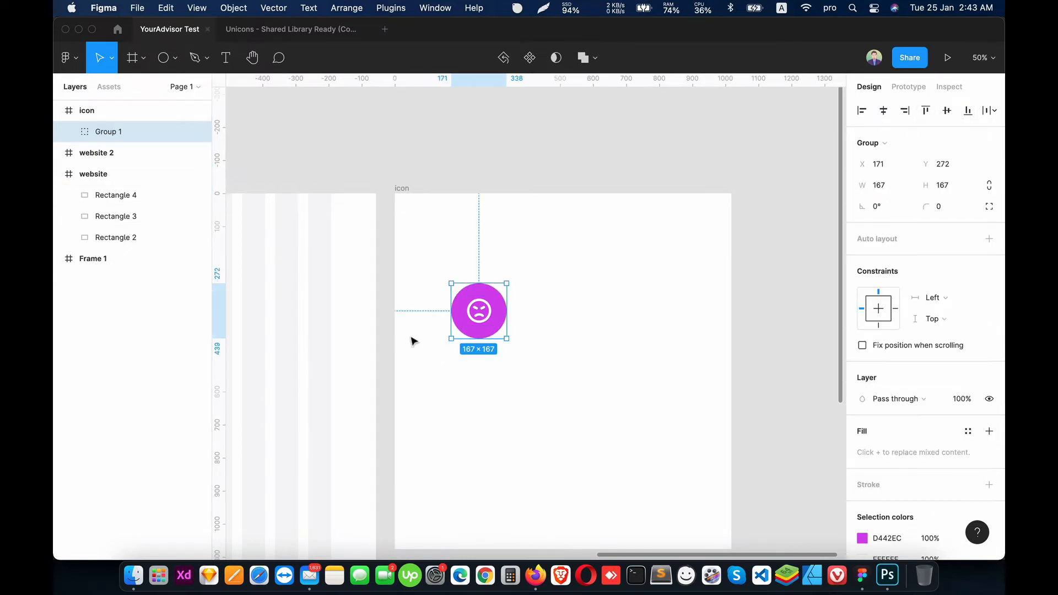
- Duplicate the grouped icon twice in a row, with the copies at X 387 and X 603 and Y 272
key("super+c")
key("super+v")
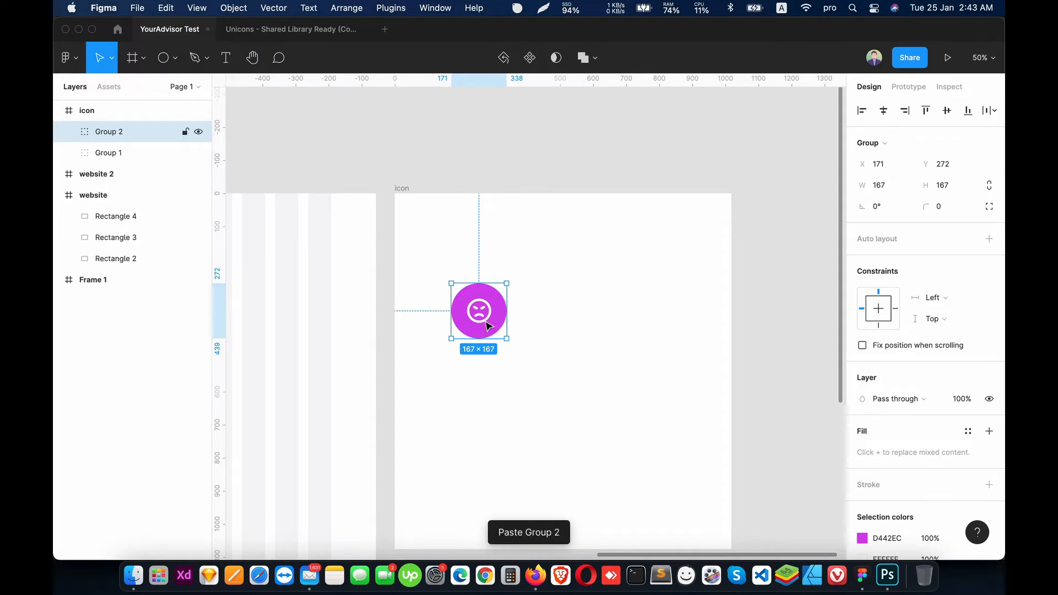
left_click_drag(471, 313, 620, 309)
key("super+v")
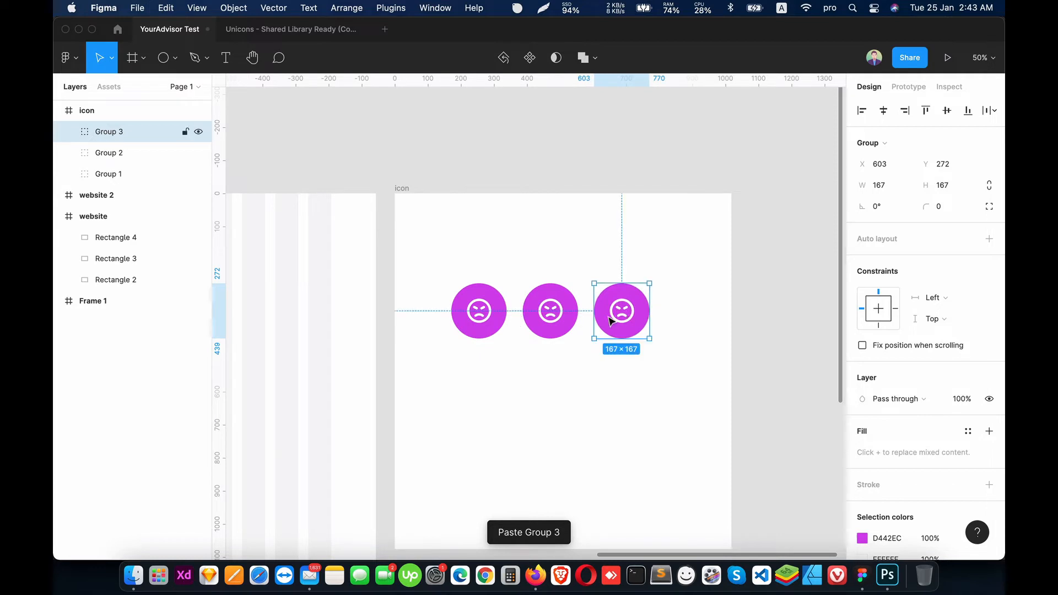
- Delete the angry face icon from the middle group, leaving only its circle
left_click(585, 321)
left_click(550, 315, "super")
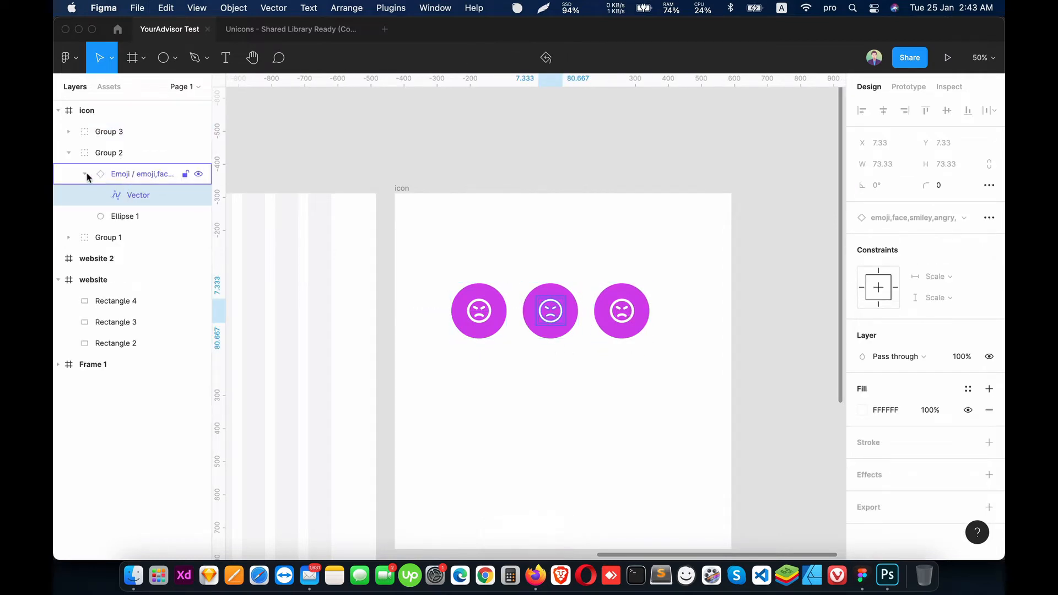
left_click(85, 174)
left_click(108, 175)
key("Delete")
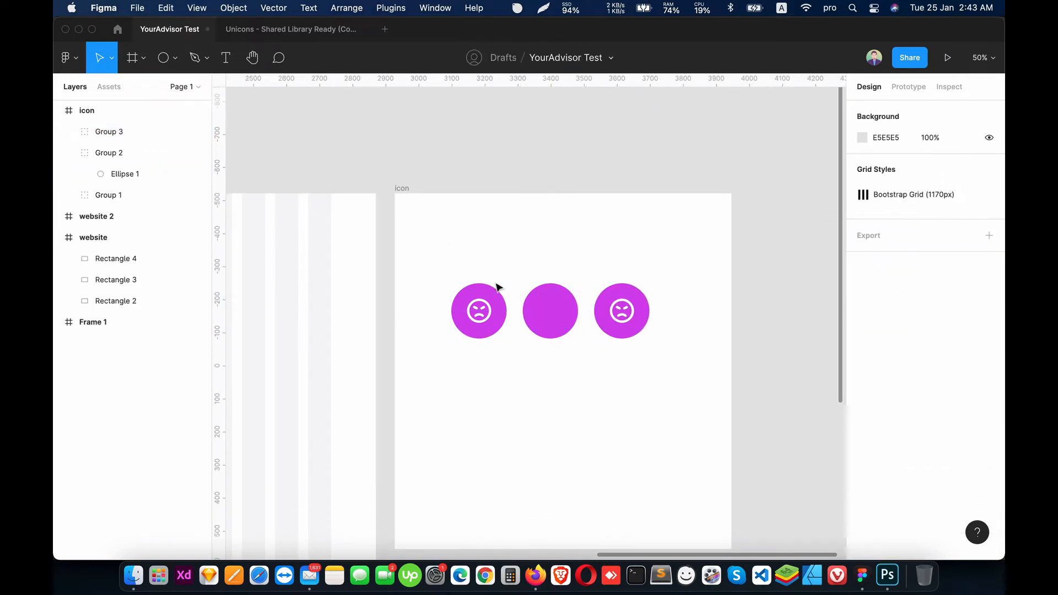
- Hide the angry face vector in the third group
left_click(625, 313)
left_click(625, 323, "super")
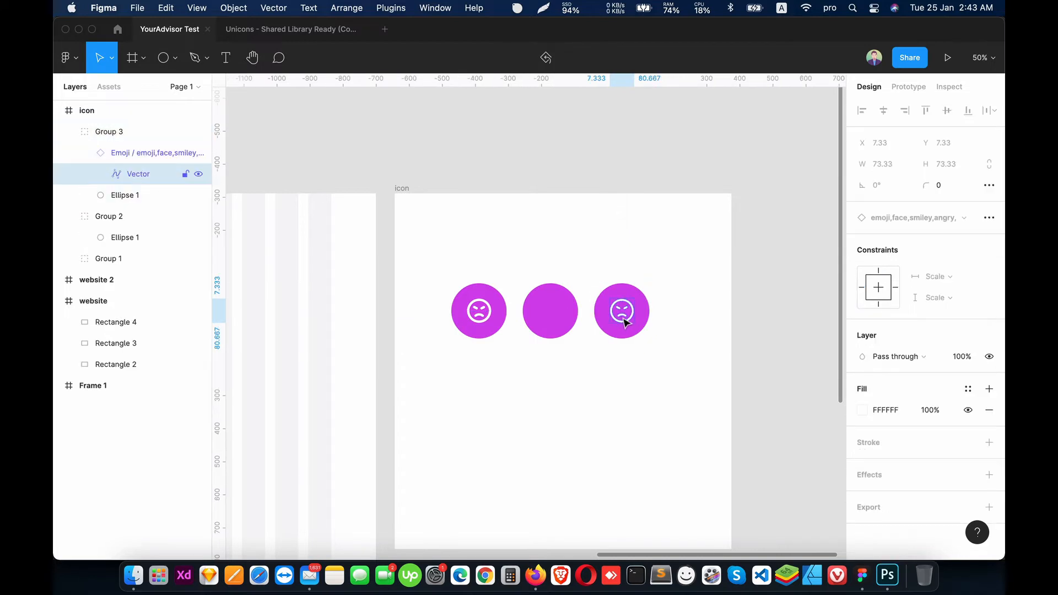
key("super+shift+h")
key("Escape")
- Change the middle circle's fill to blue 42A4EC
left_click(550, 309, "super")
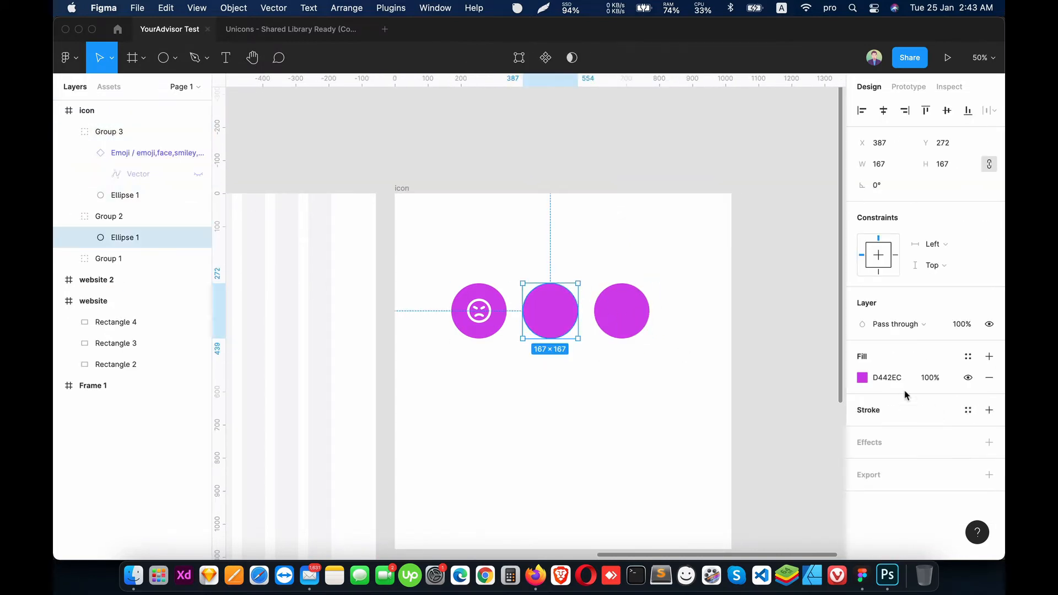
left_click(862, 378)
left_click_drag(780, 403, 788, 405)
left_click(667, 322)
- Change the third circle's fill to green 4ACB6E
left_click(616, 316, "super")
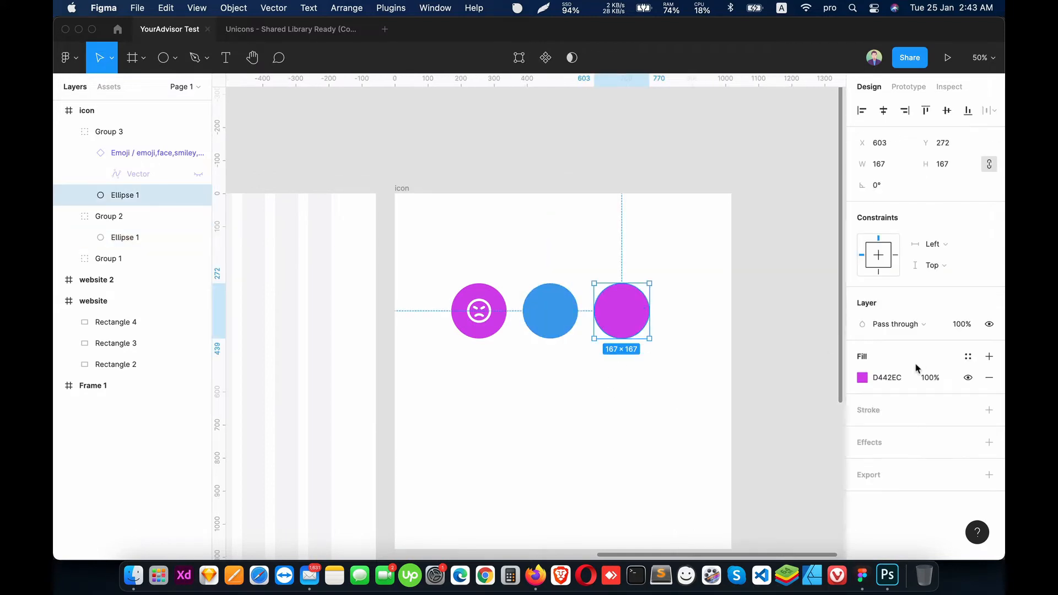
left_click(862, 377)
left_click_drag(815, 405, 768, 403)
left_click(795, 274)
left_click_drag(791, 276, 788, 263)
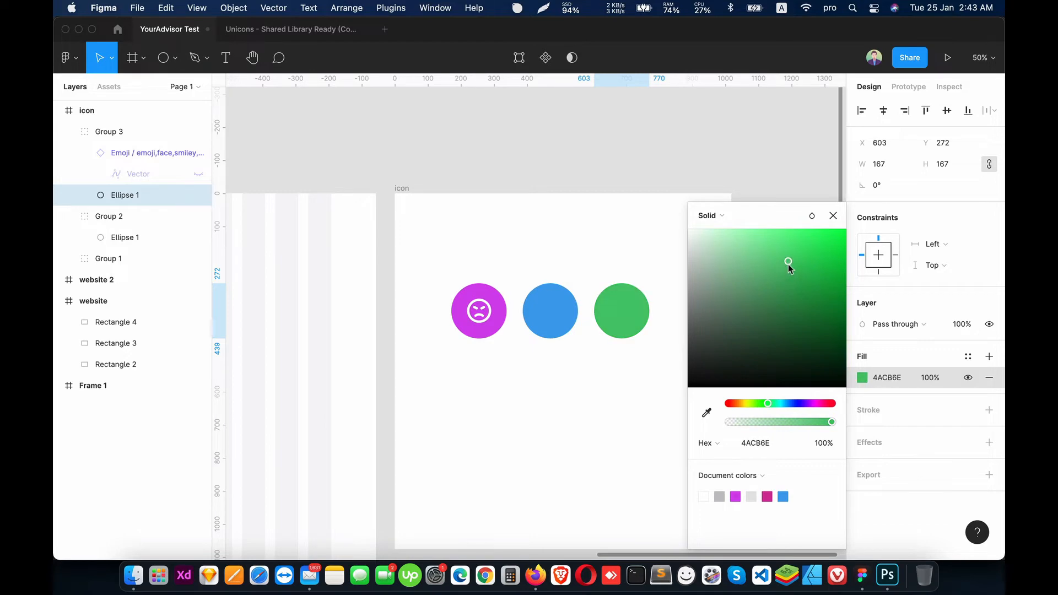
left_click(608, 389)
- Switch to the Unicons file and select the filled Twitter bird vector among the Brand Logos icons
left_click(554, 293)
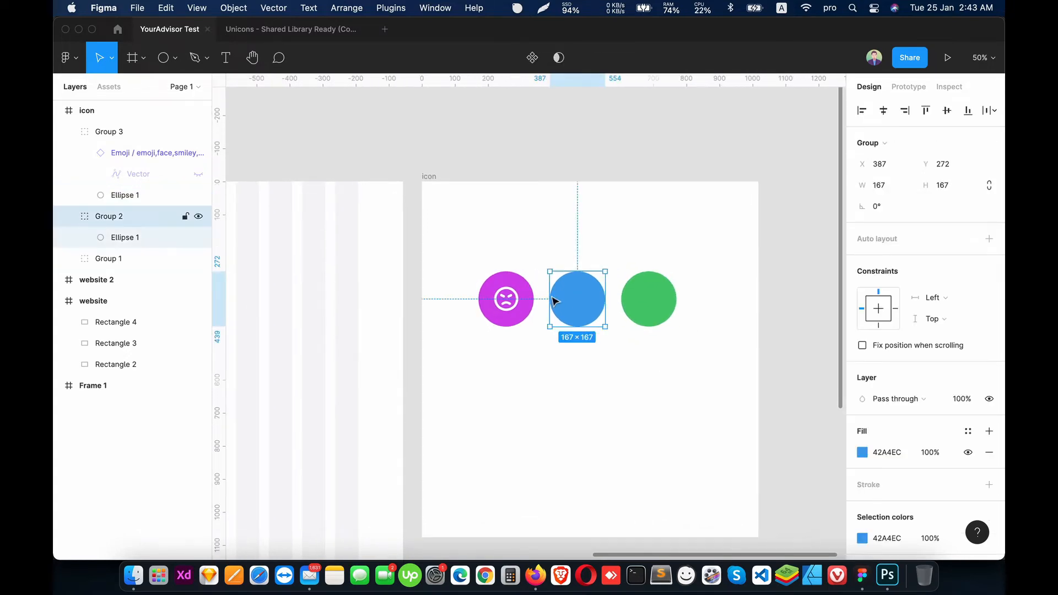
left_click(242, 29)
scroll(408, 329, "up", 10)
scroll(408, 329, "left", 5)
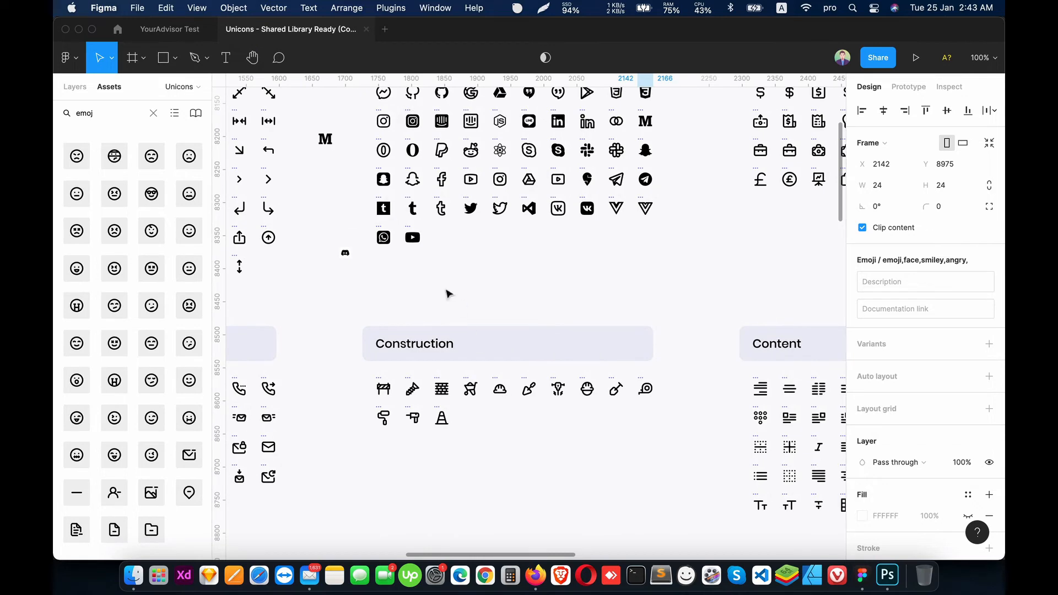
scroll(472, 272, "up", 2)
double_click(471, 226)
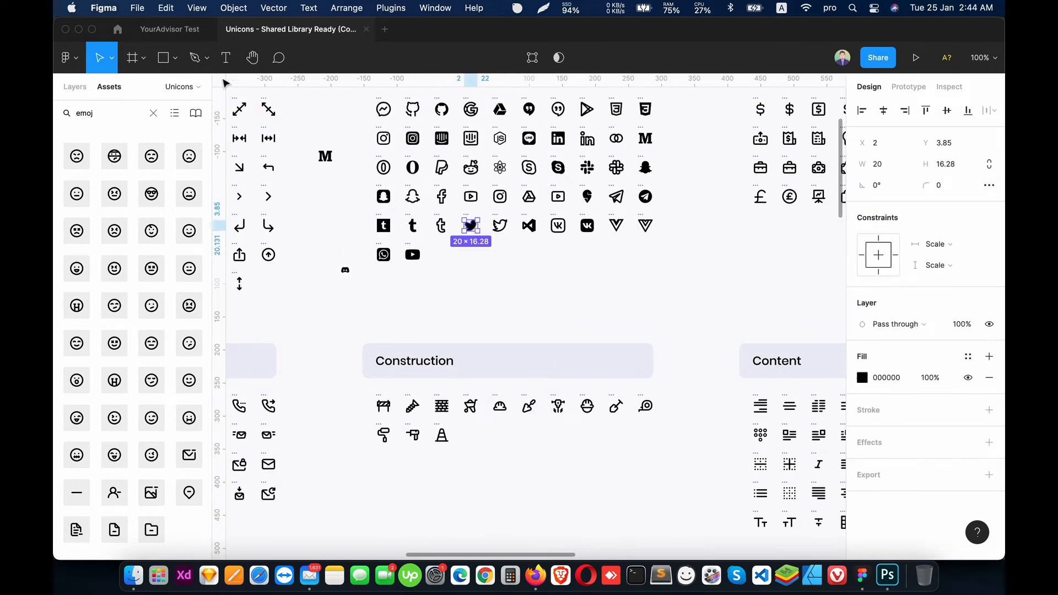
- Switch to the YourAdvisor Test file, paste the Twitter bird into the blue circle's group and move it near the circle's centre
left_click(170, 29)
double_click(564, 296)
key("super+v")
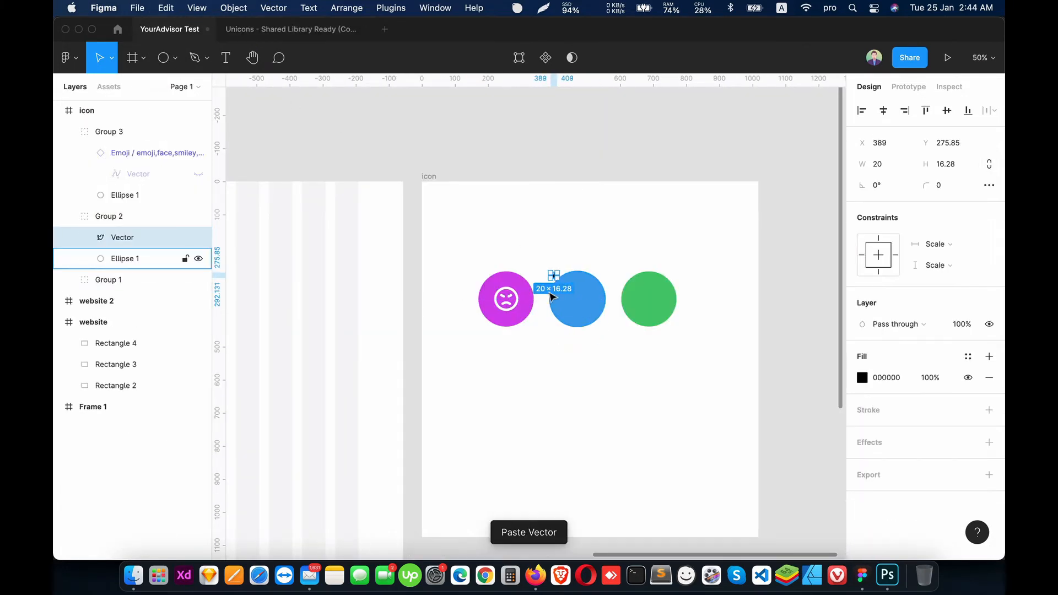
left_click_drag(556, 277, 576, 301)
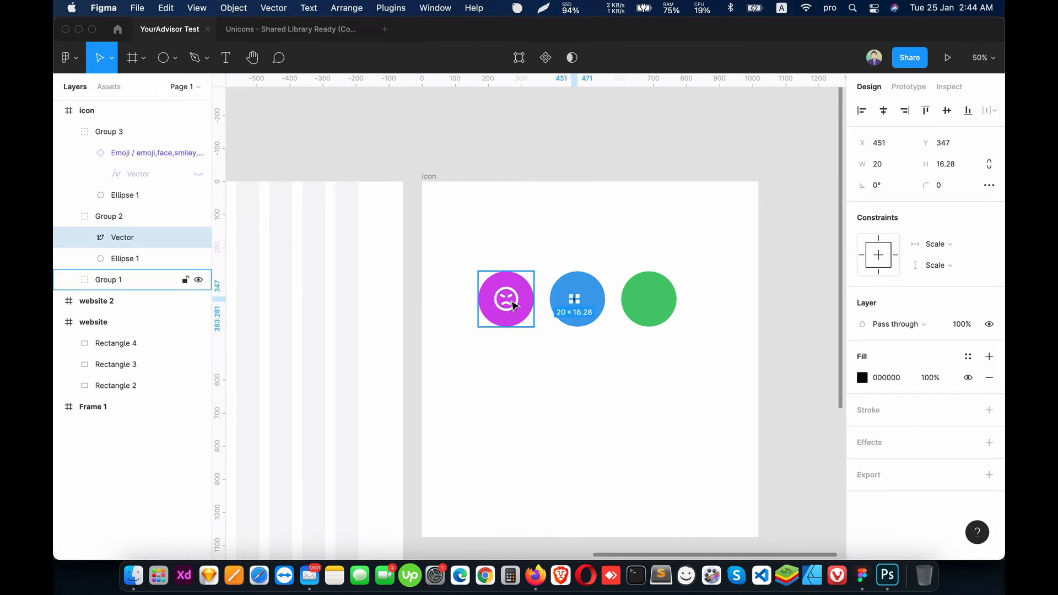
- Check the dimensions of the angry face icon in the first group
left_click(515, 308, "super")
left_click(545, 358)
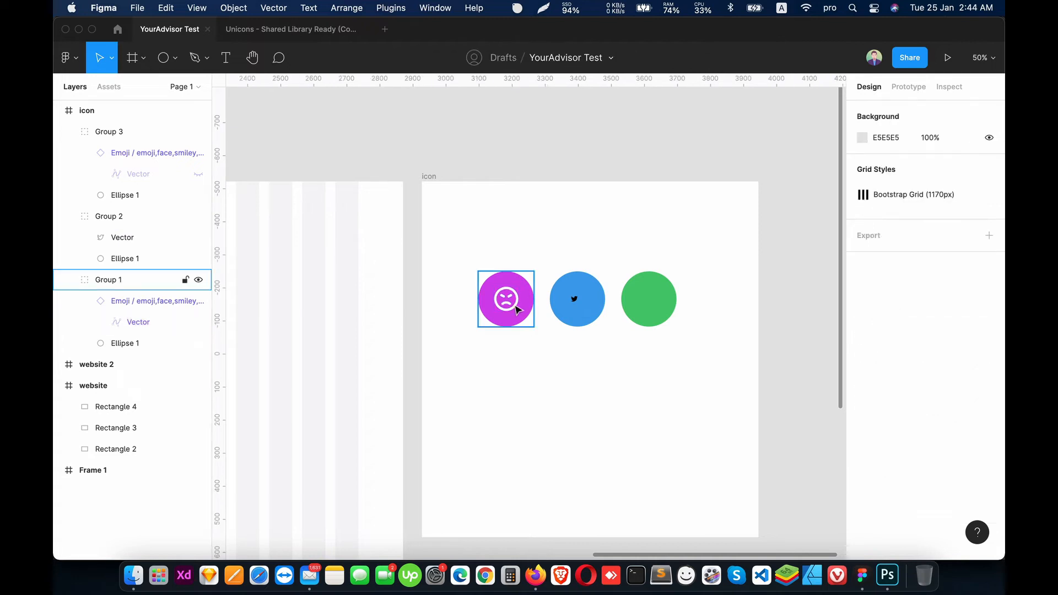
left_click(510, 303, "super")
left_click(85, 301)
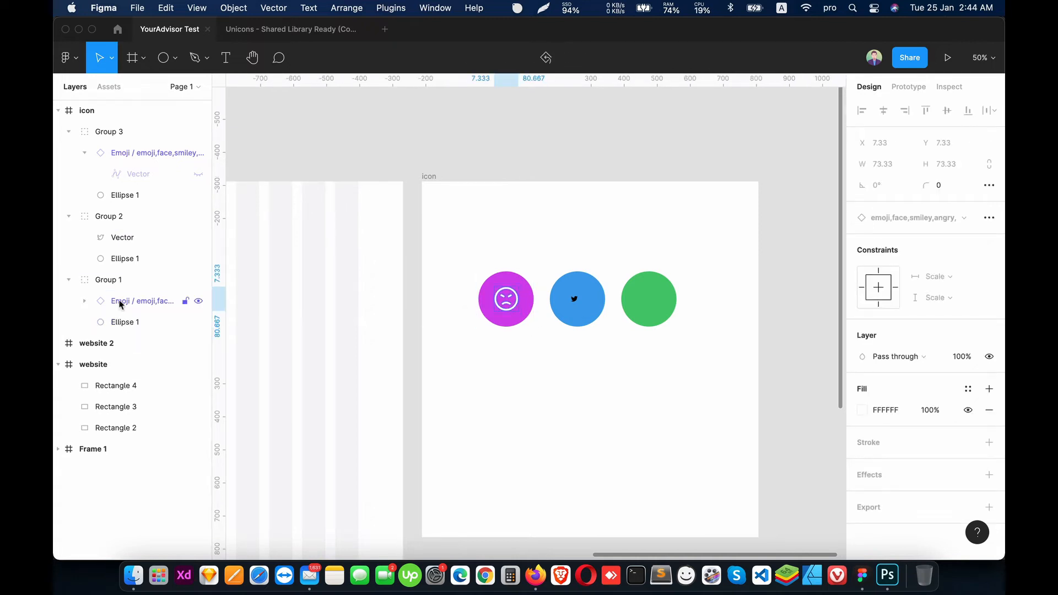
left_click(147, 303)
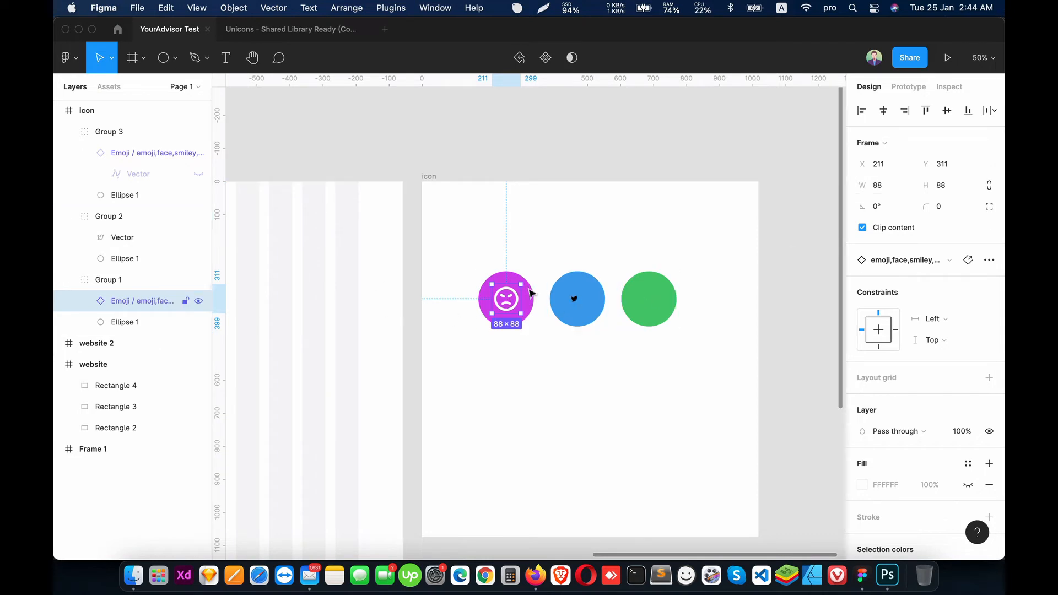
- Try setting the Twitter bird's width to 88 without constrained proportions, and undo the change
left_click(573, 299)
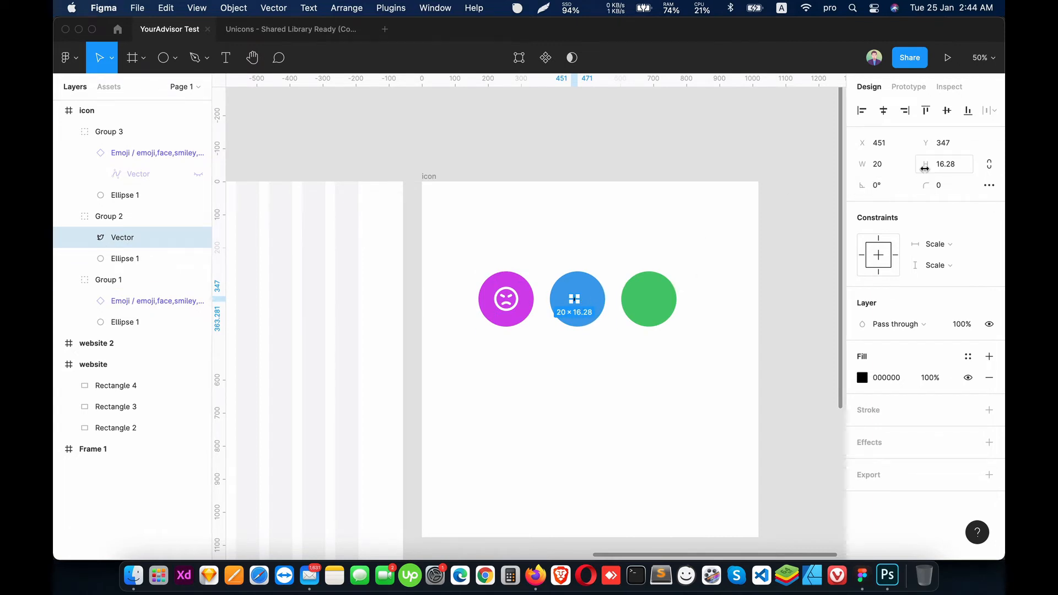
left_click(892, 169)
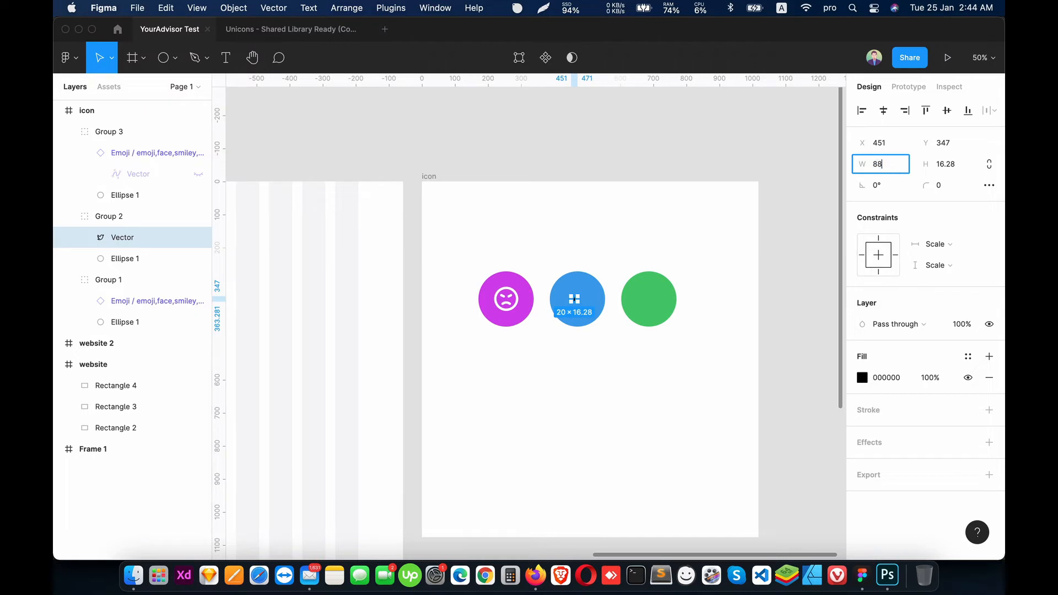
key("Return")
key("super+z")
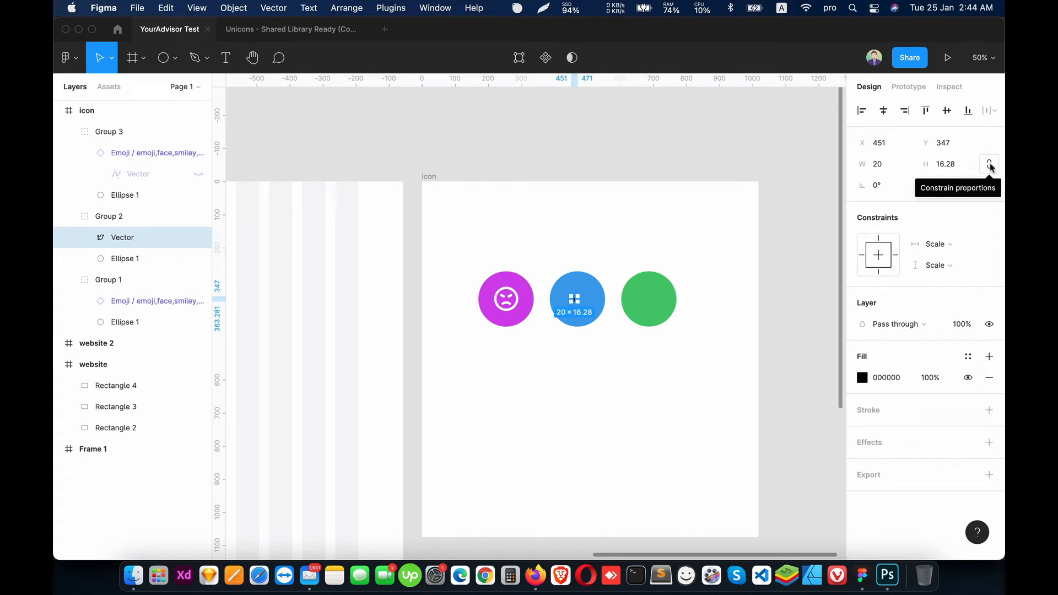
- Constrain the Twitter bird's proportions, set its width to 88 and centre it on the blue circle
left_click(990, 166)
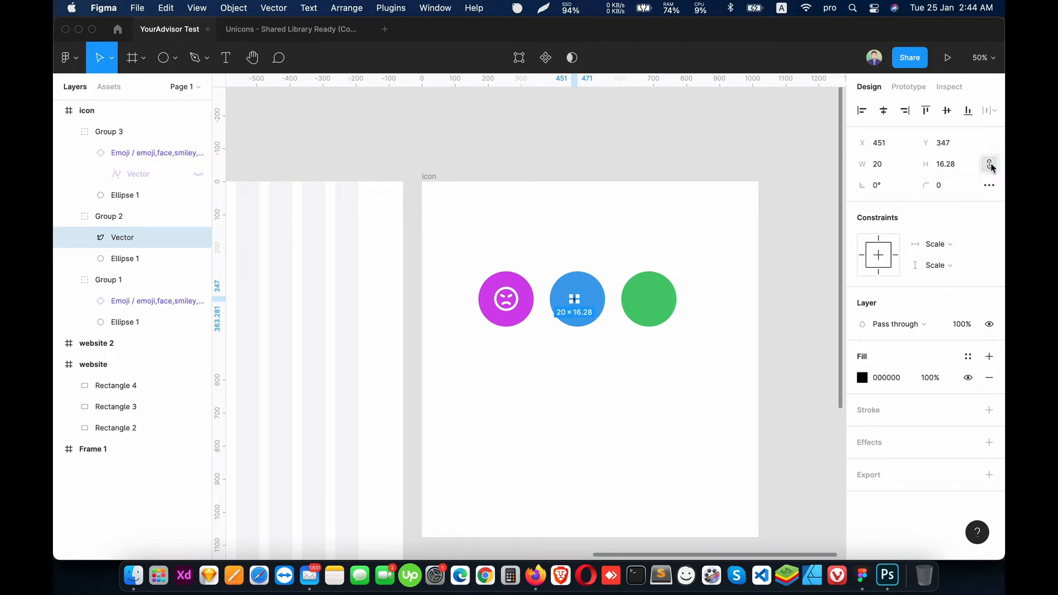
left_click(892, 170)
key("Return")
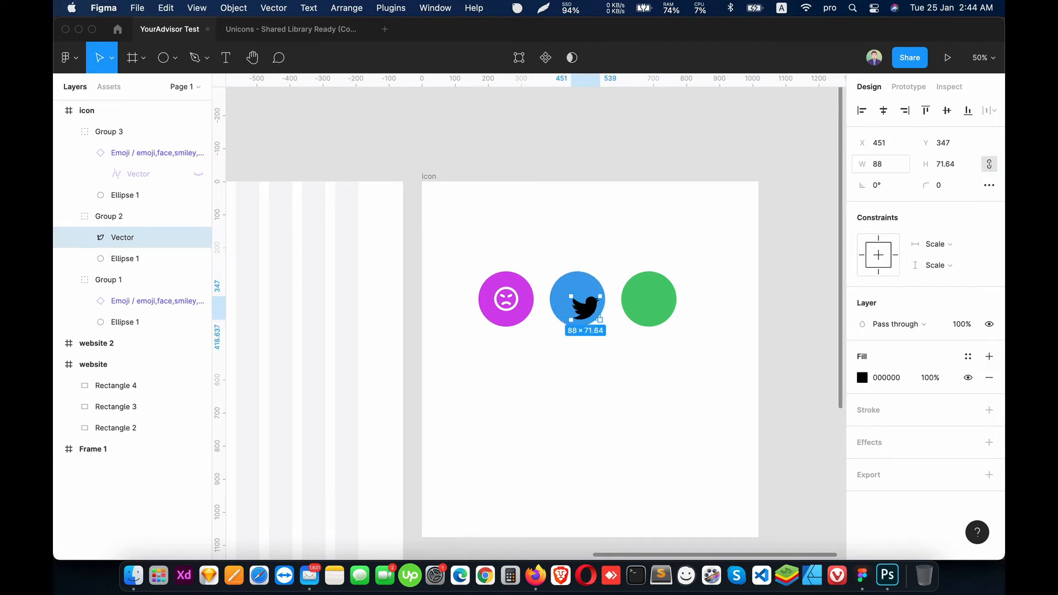
left_click_drag(596, 318, 588, 310)
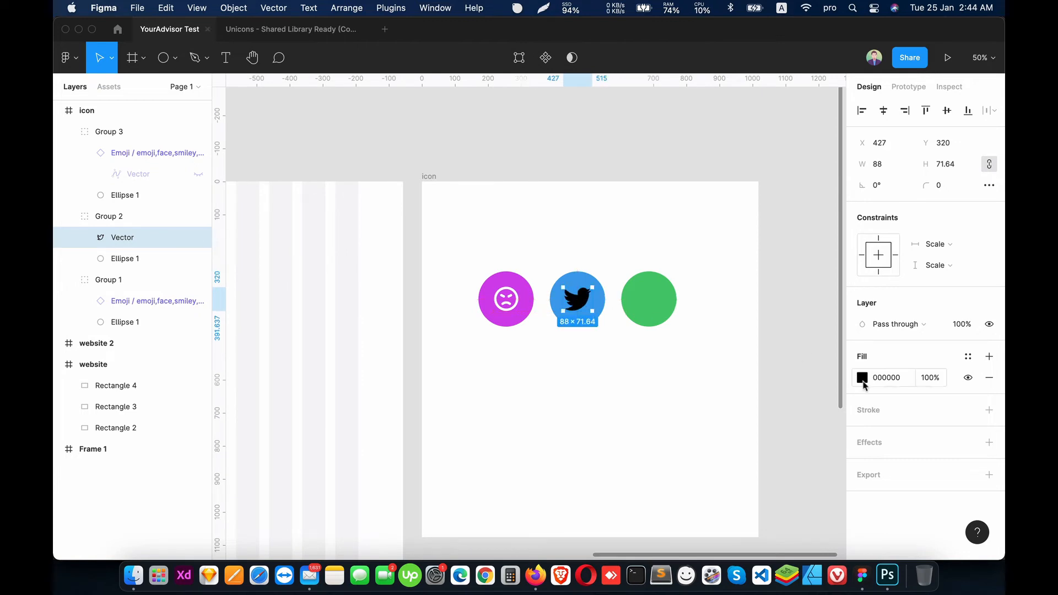
- Change the Twitter bird's fill to white FFFFFF
left_click(863, 384)
left_click_drag(719, 309, 649, 173)
left_click(593, 406)
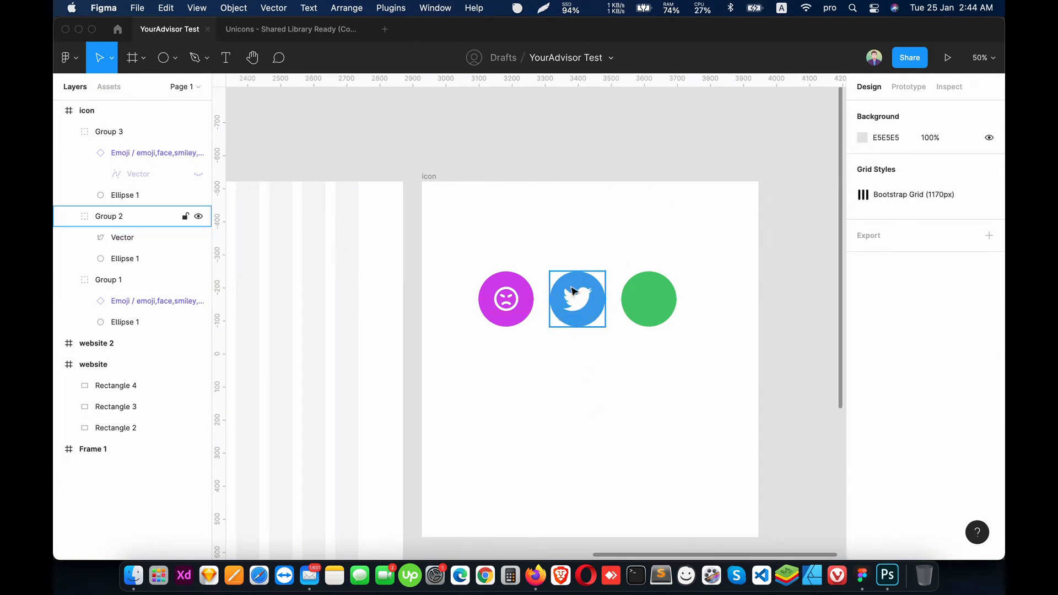
- Select the Twitter bird vector together with its circle in the second group
left_click(578, 298)
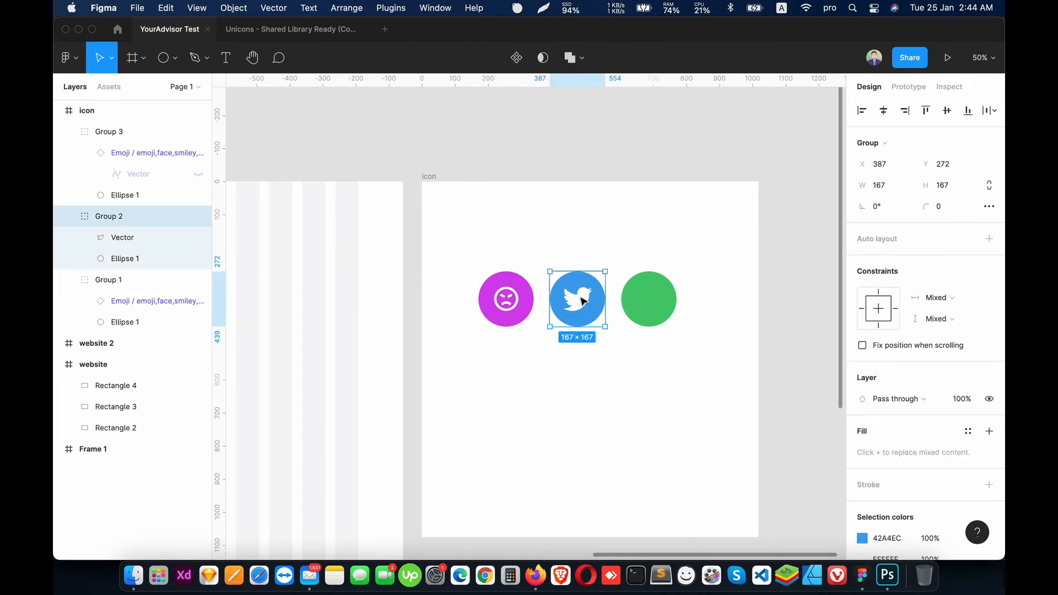
left_click(130, 237)
left_click(130, 259, "shift")
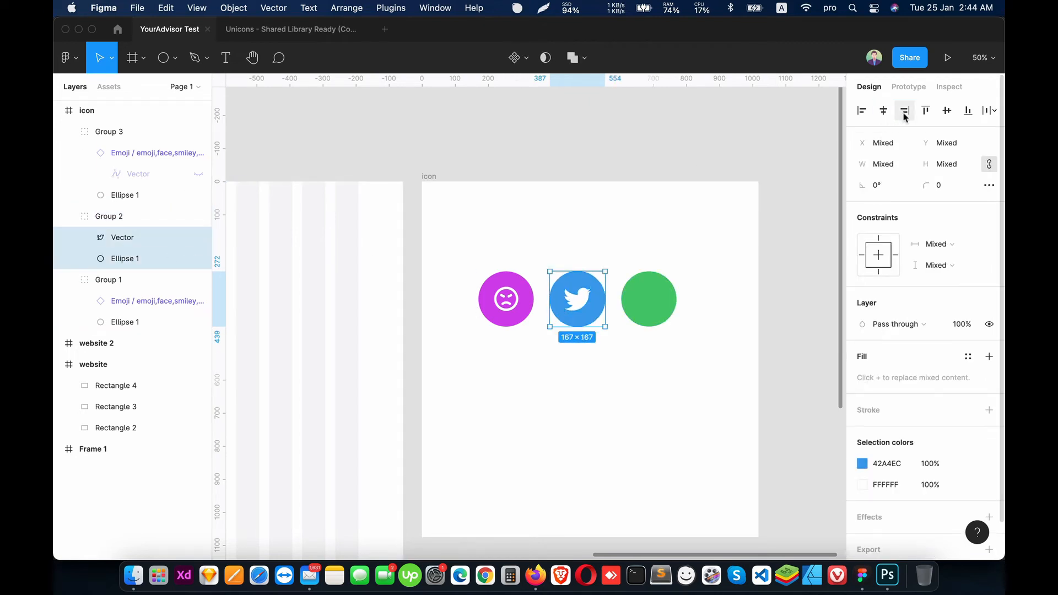
left_click(613, 398)
- Select the green circle as the paste target and copy the hard hat vector from the Unicons file's Construction icons
left_click(672, 300)
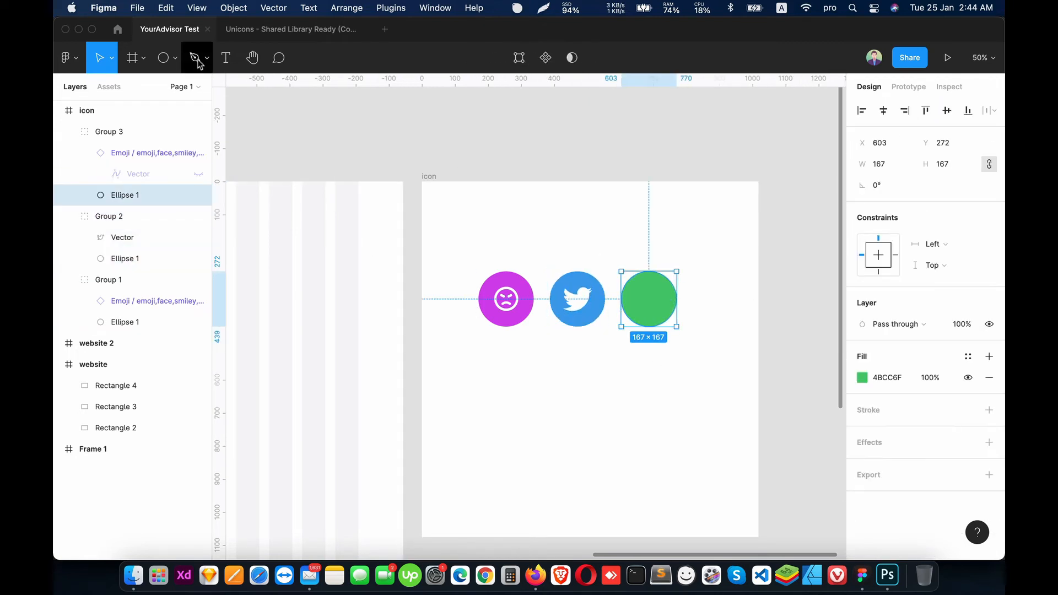
left_click(267, 31)
left_click_drag(434, 274, 465, 237)
left_click_drag(524, 322, 360, 408)
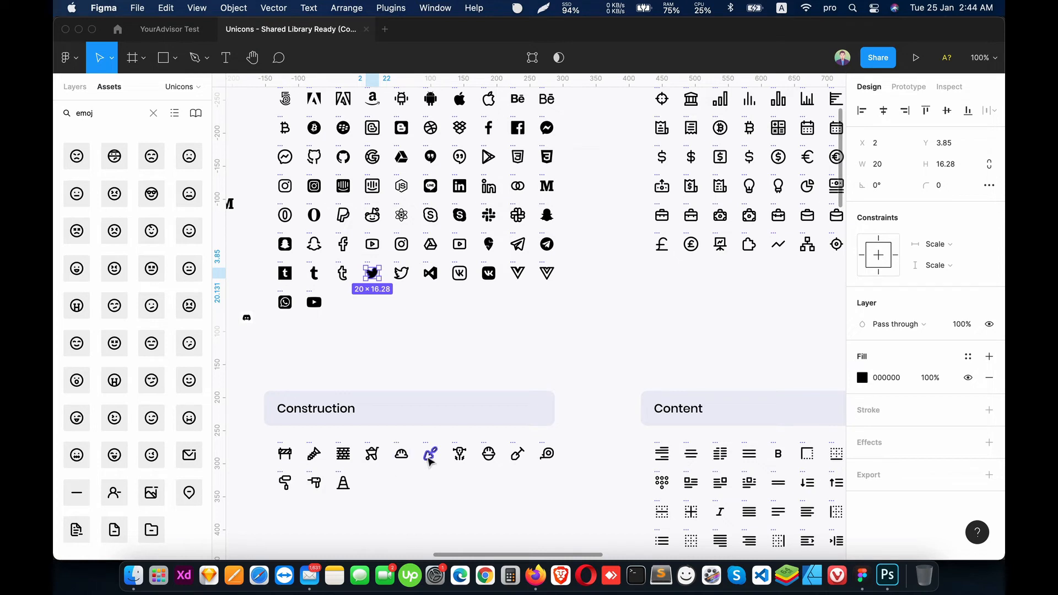
left_click(406, 457)
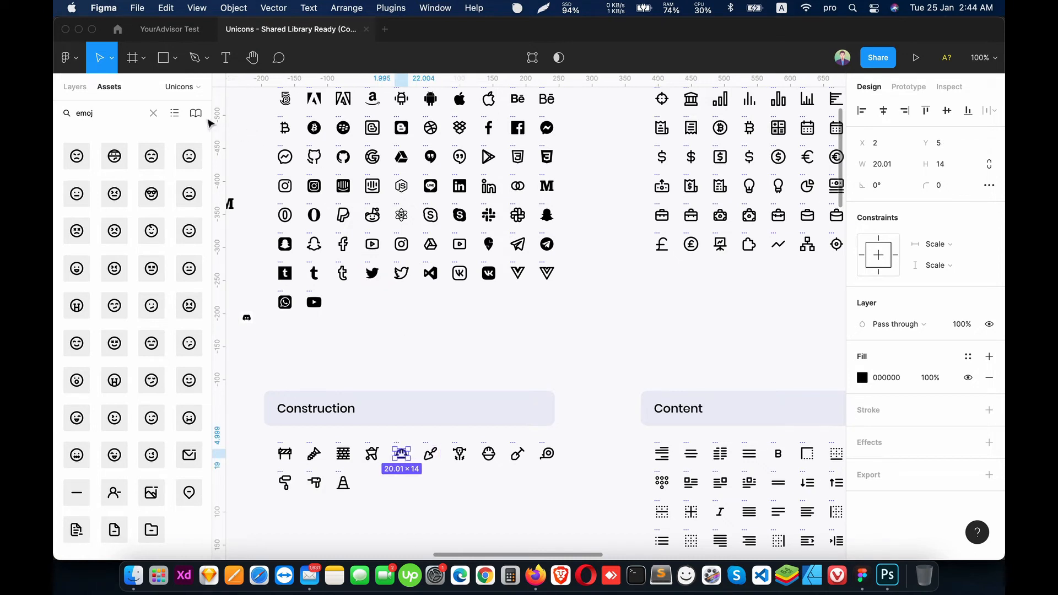
- Return to the YourAdvisor Test file, paste the hard hat into the third group and move it near the green circle's centre
left_click(169, 29)
key("super+v")
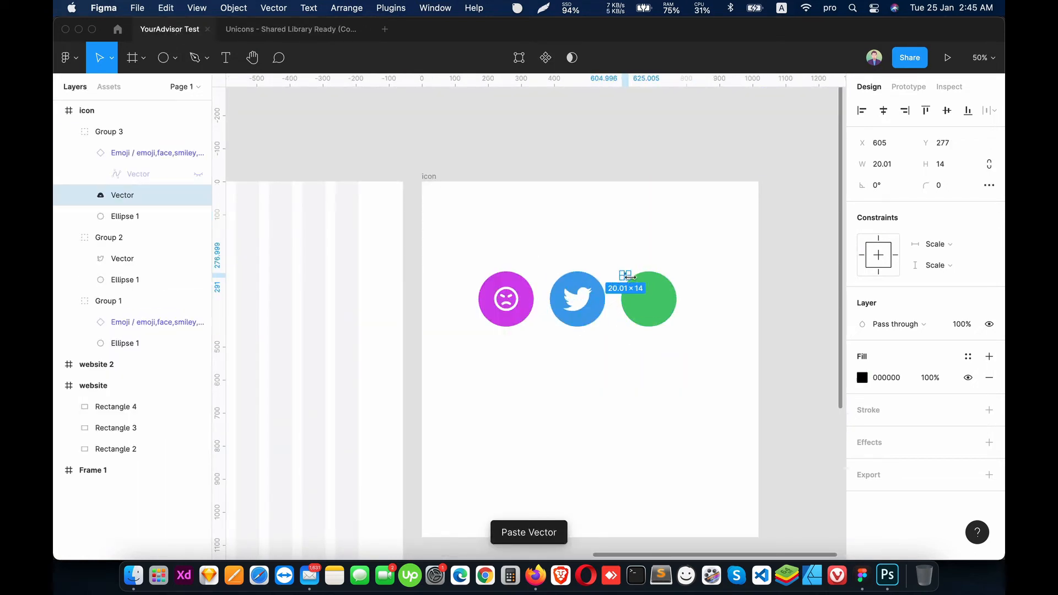
left_click_drag(626, 280, 650, 300)
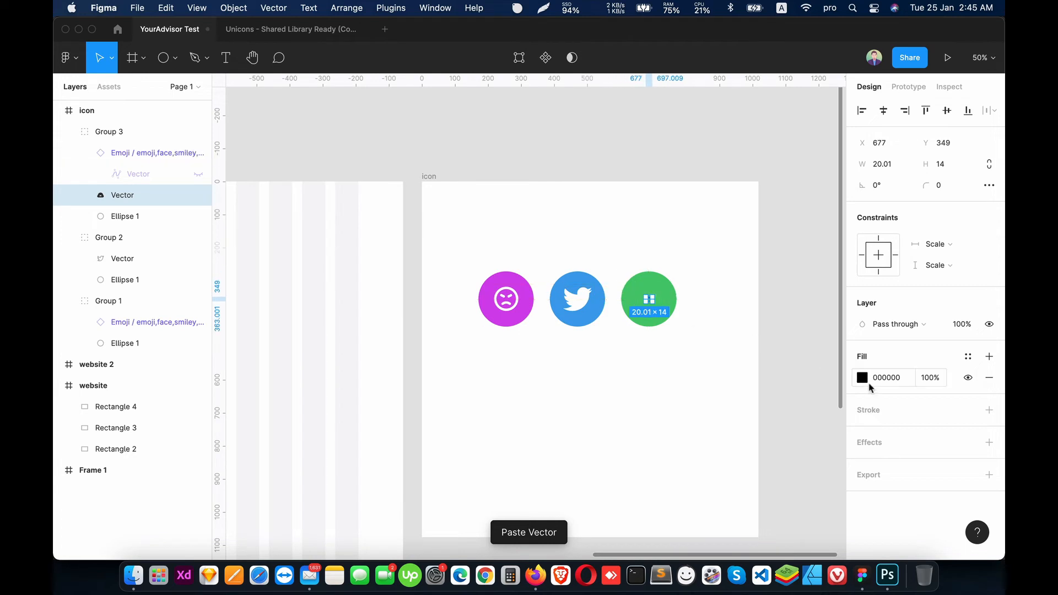
- Change the hard hat's fill to white FFFFFF
left_click(862, 377)
type("ffffff")
key("Return")
left_click(603, 371)
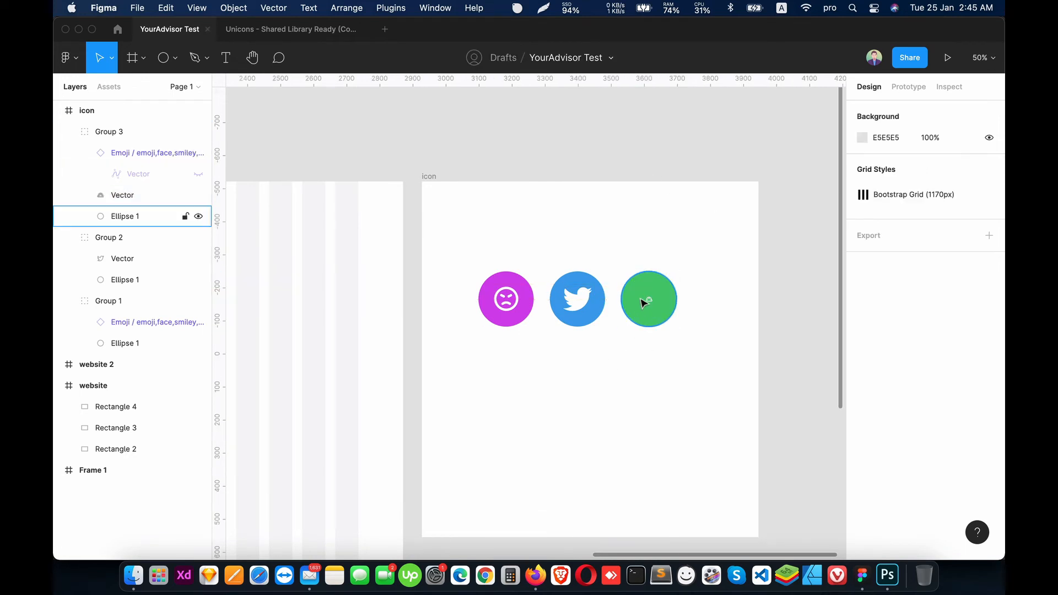
- Set the hard hat's width to 88 with its proportions constrained
left_click(650, 304)
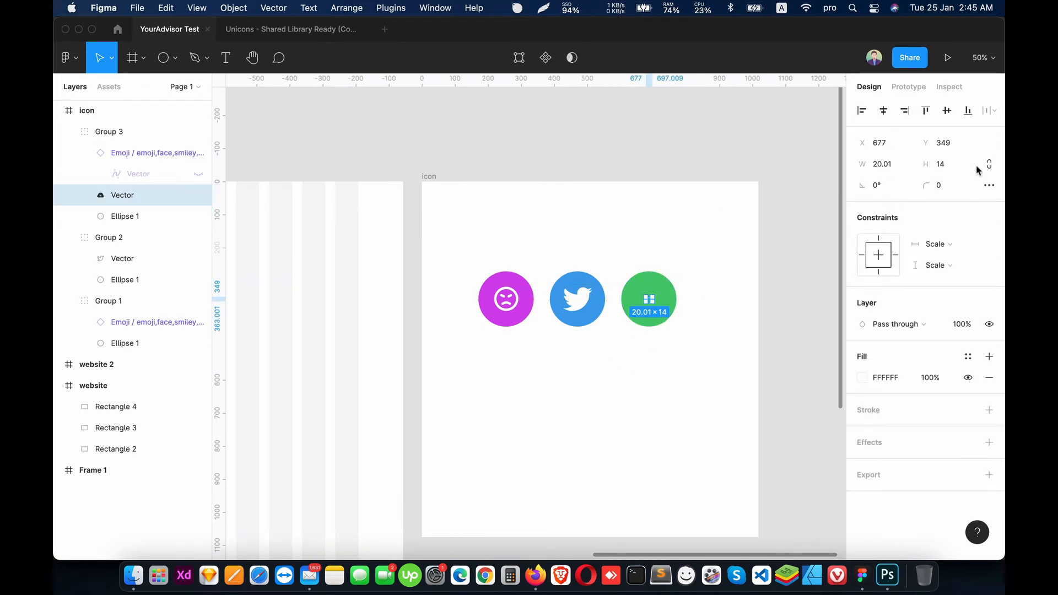
left_click(884, 164)
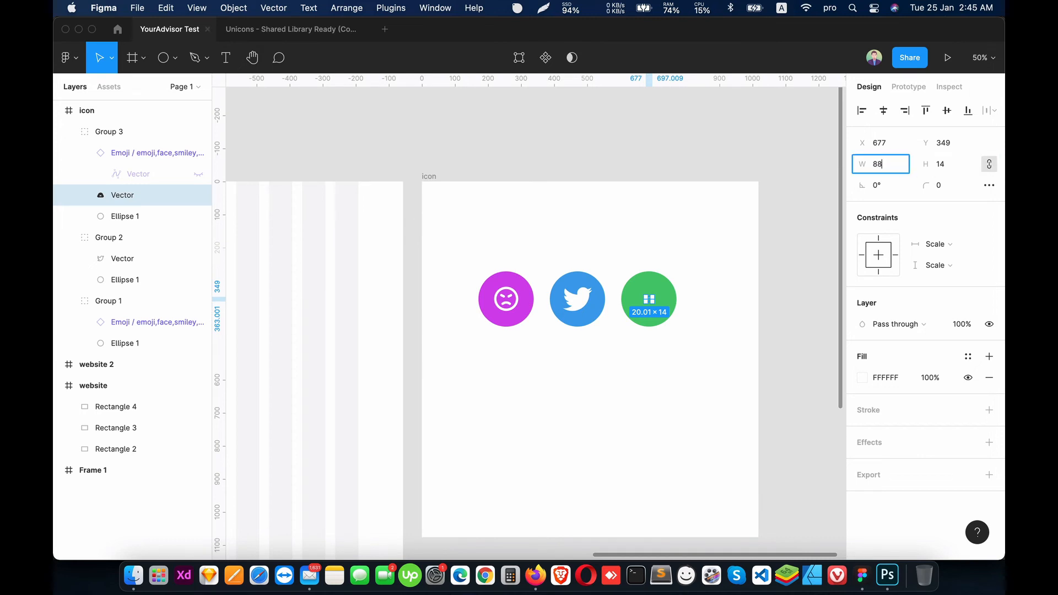
key("Return")
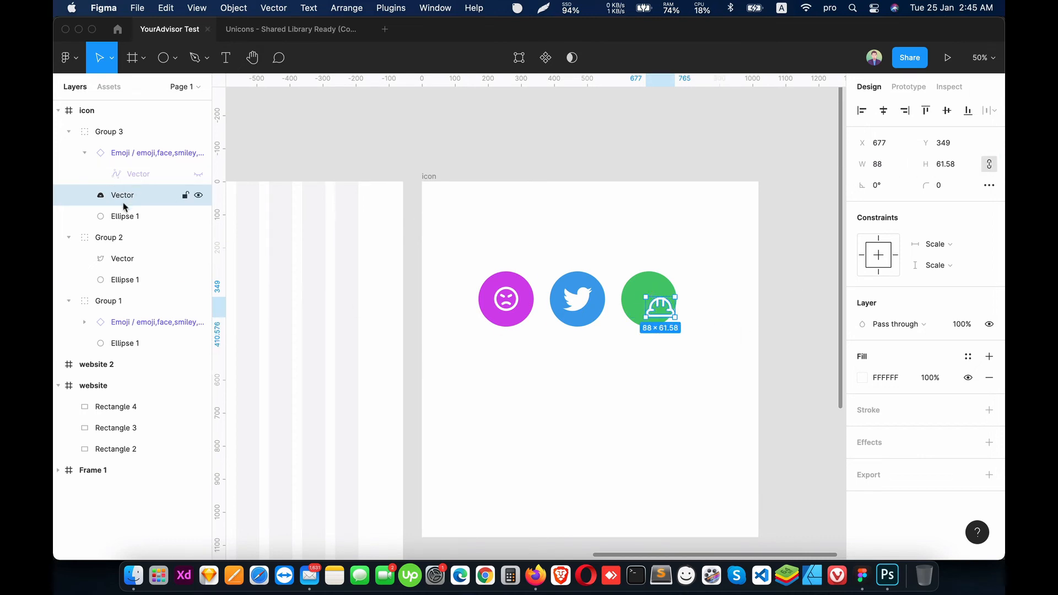
- Move the hard hat to the middle of the green circle and align both objects' horizontal centres
left_click(85, 154)
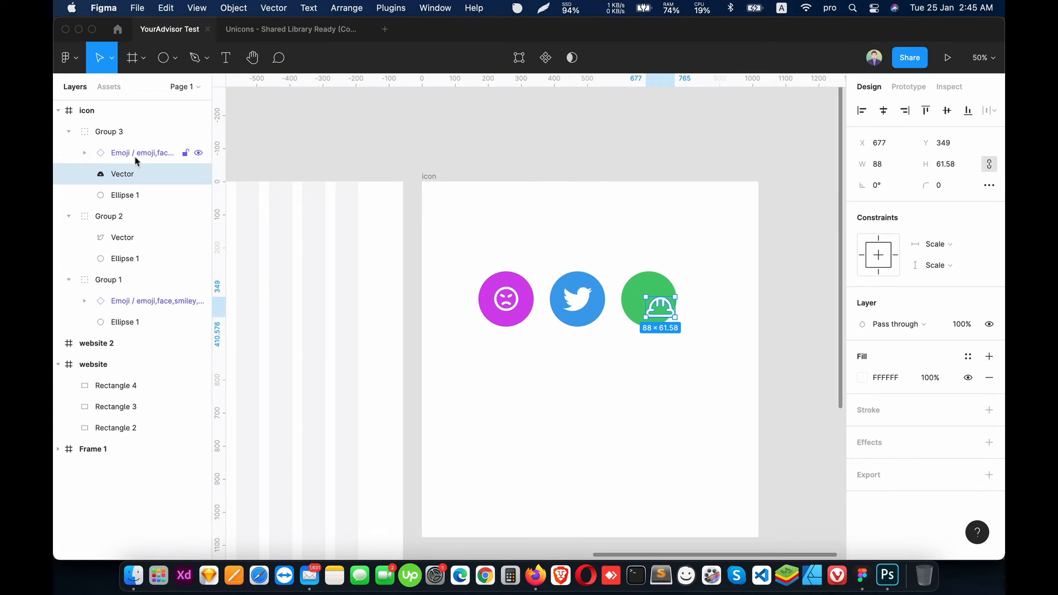
left_click(154, 195, "shift")
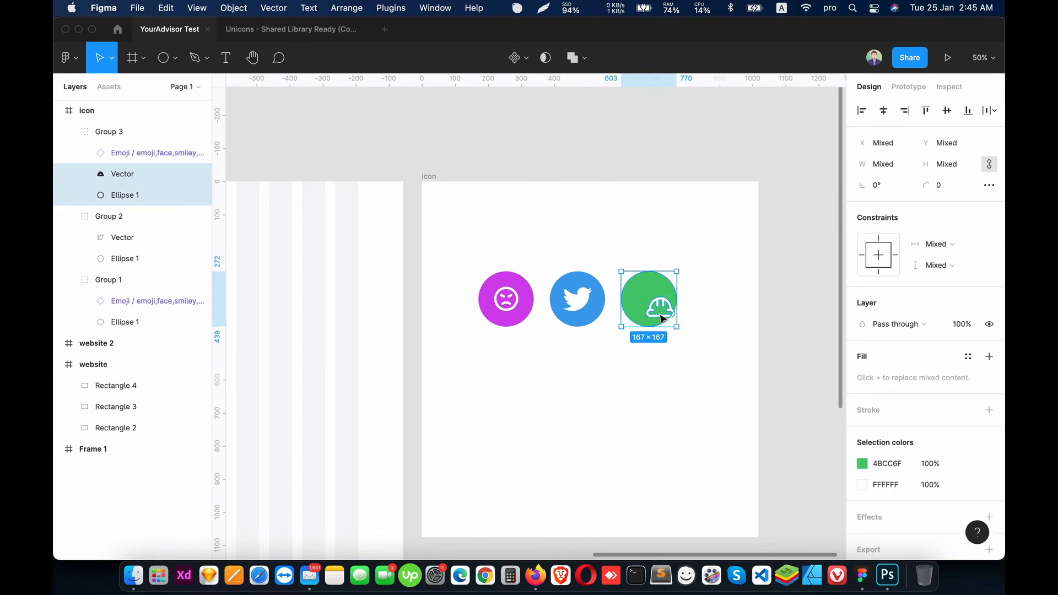
left_click(659, 354)
left_click_drag(656, 308, 644, 297)
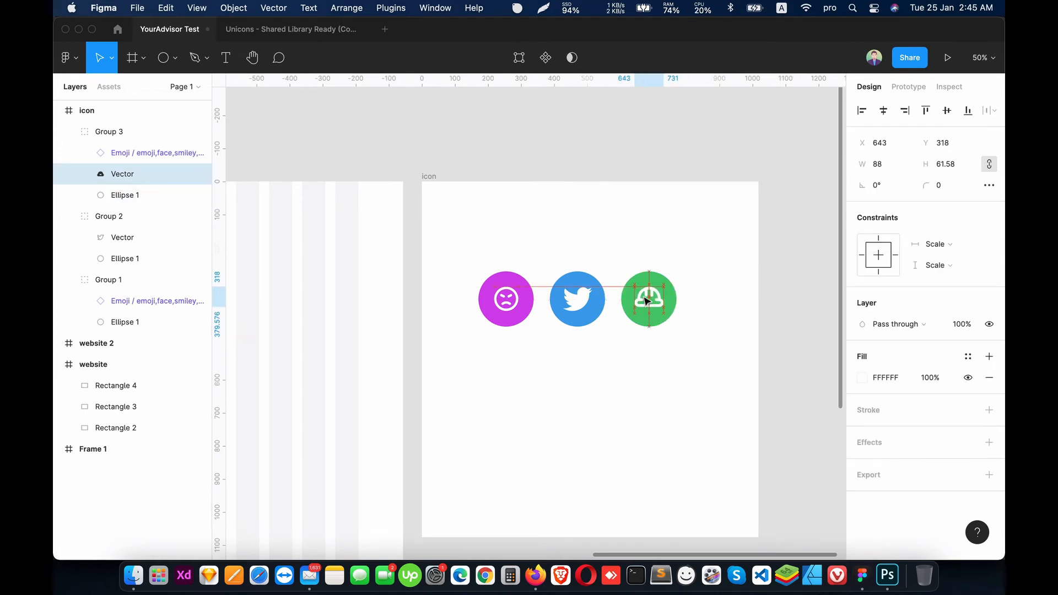
left_click(121, 195, "shift")
left_click(887, 113)
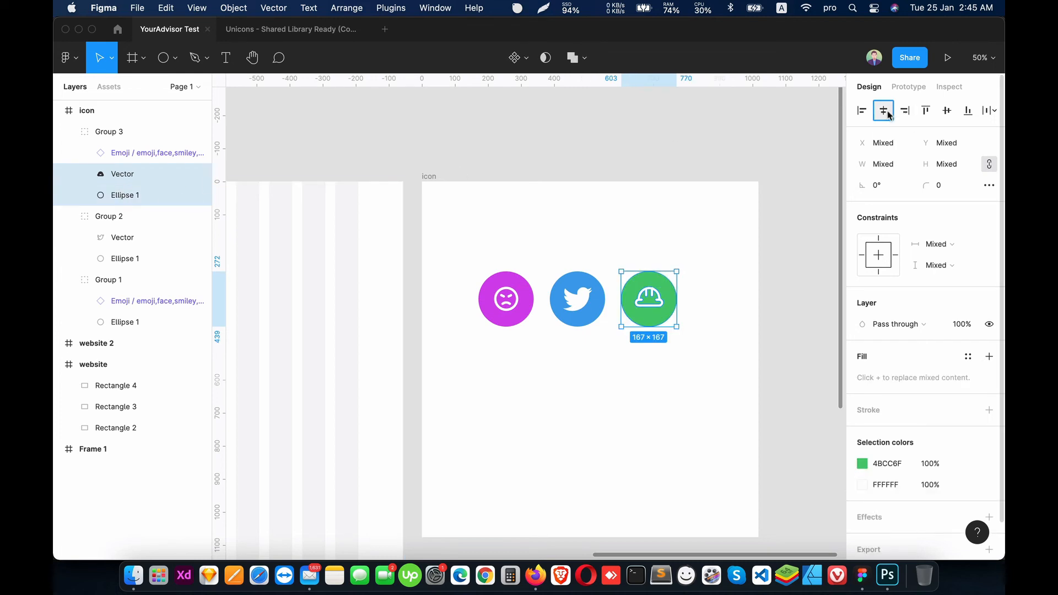
left_click(772, 295)
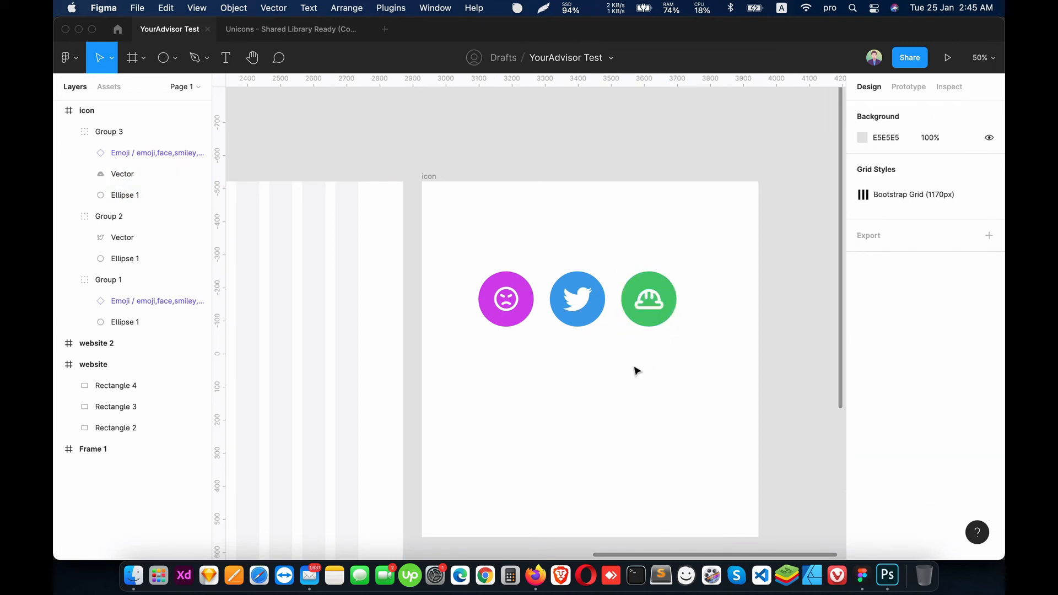
- Collapse Group 3 and Group 2 inside the icon frame
left_click(68, 132)
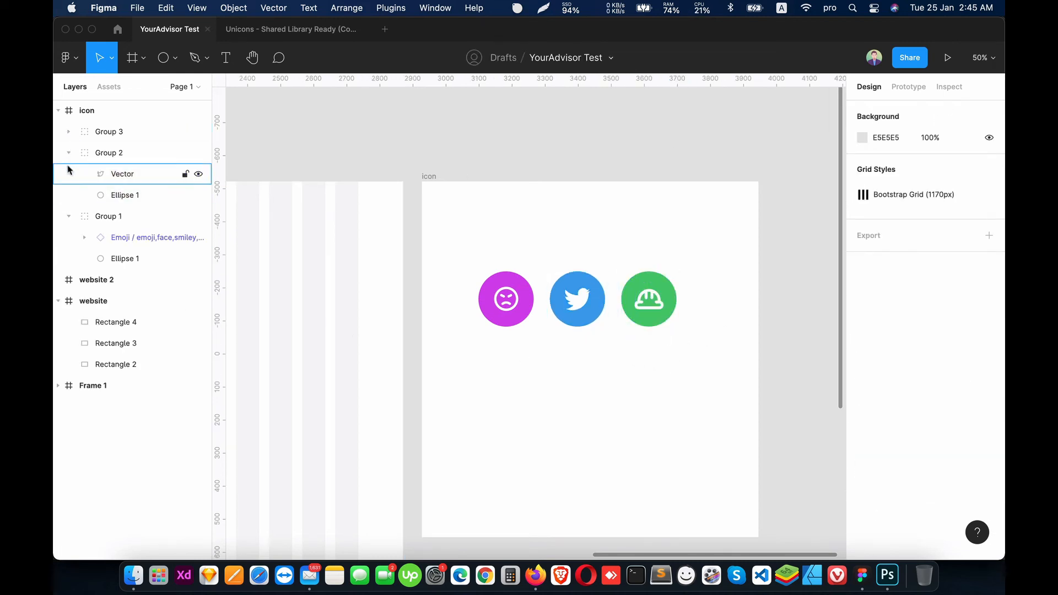
left_click(68, 154)
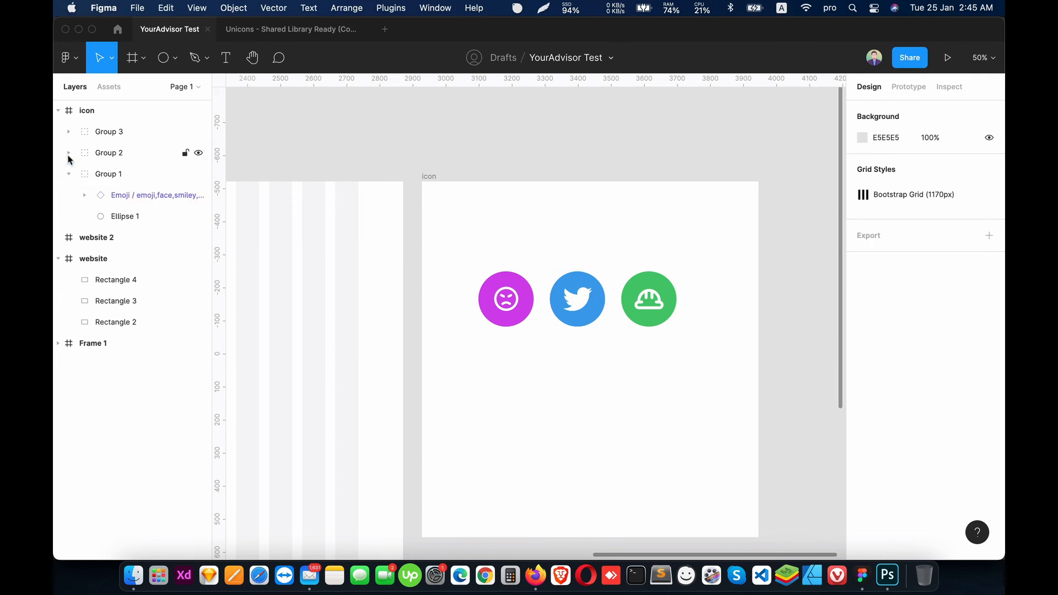
- Open the Basil Icons (Community) file from the recently viewed files
left_click(117, 29)
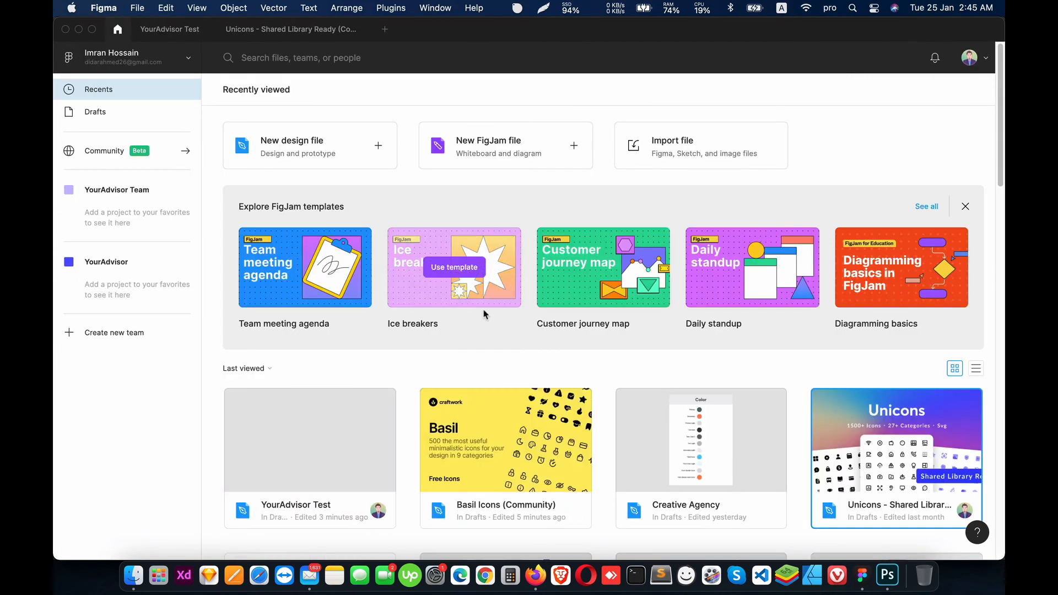
left_click(496, 444)
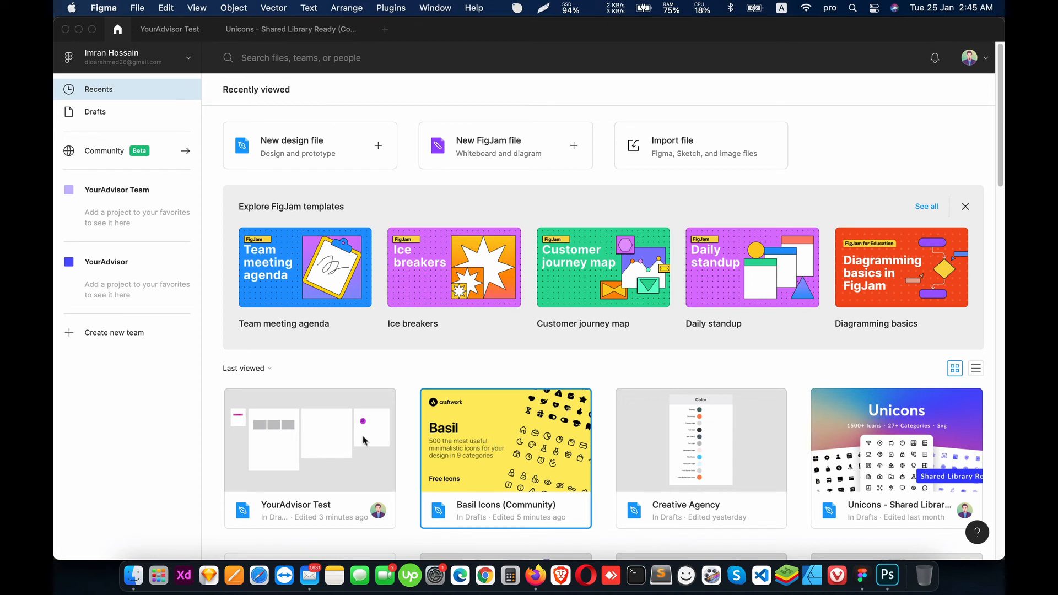
double_click(479, 434)
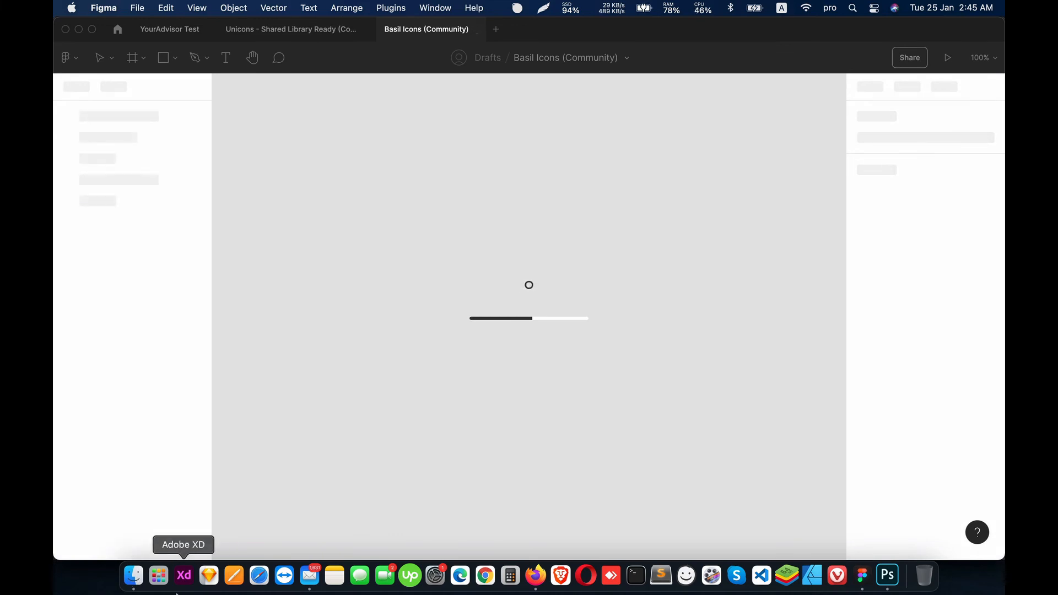
- Show the Full Preview page and examine the Outline and Solid icon sets
left_click(104, 160)
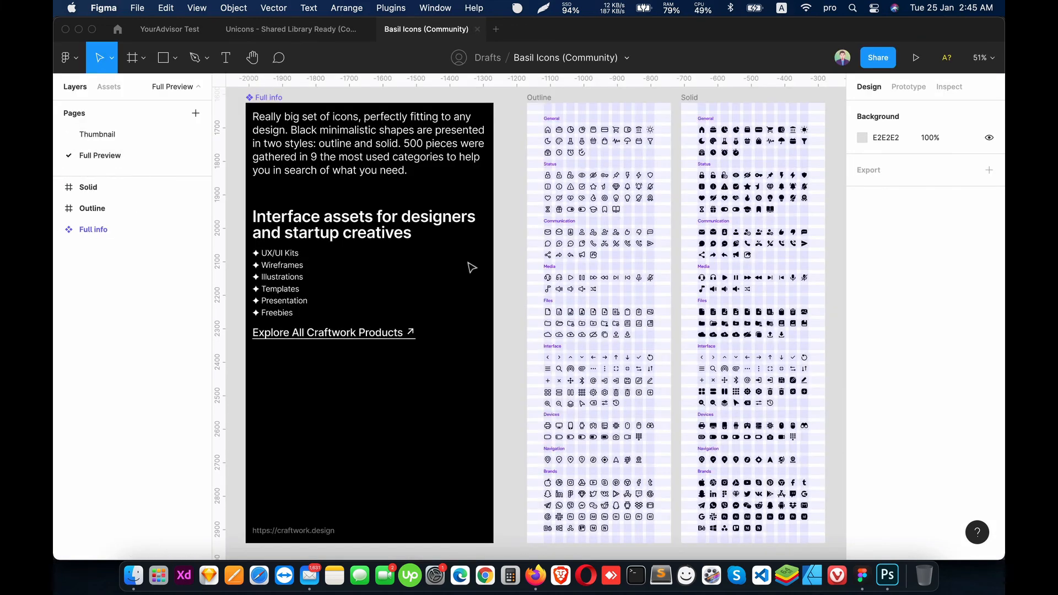
left_click_drag(652, 241, 509, 246)
scroll(510, 246, "down", 3)
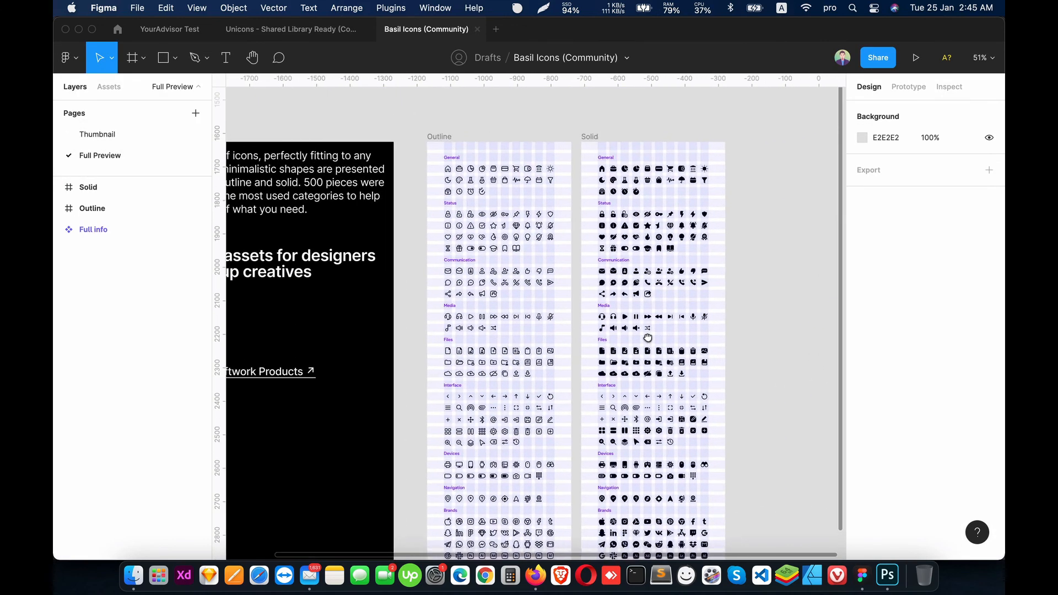
- Copy the outlined Checked-box status icon into the YourAdvisor Test file's icon frame and place it below the coloured circles
scroll(551, 324, "up", 5)
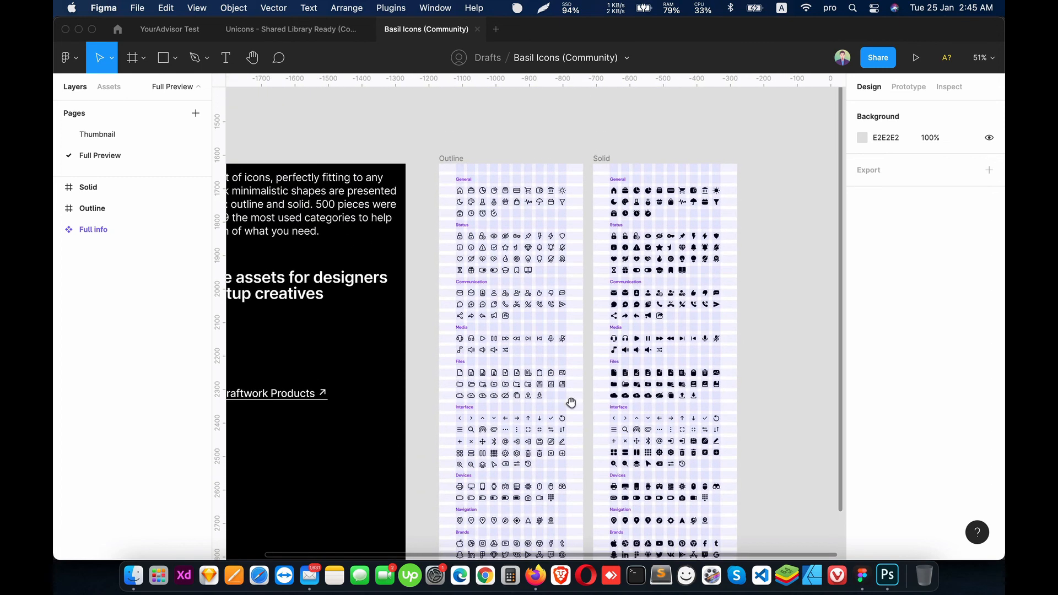
left_click(497, 249)
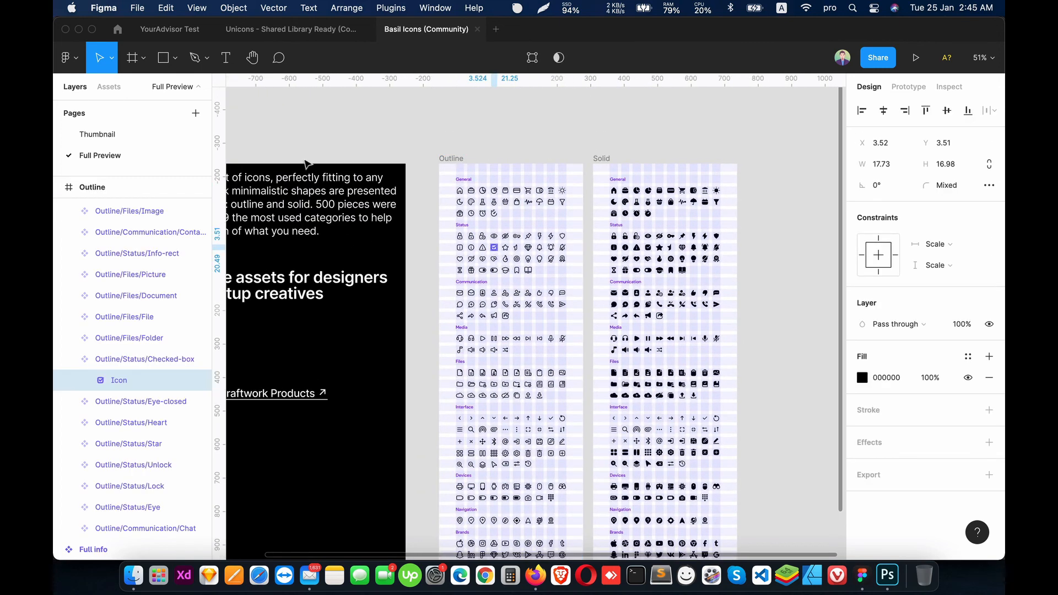
left_click(170, 29)
key("super+v")
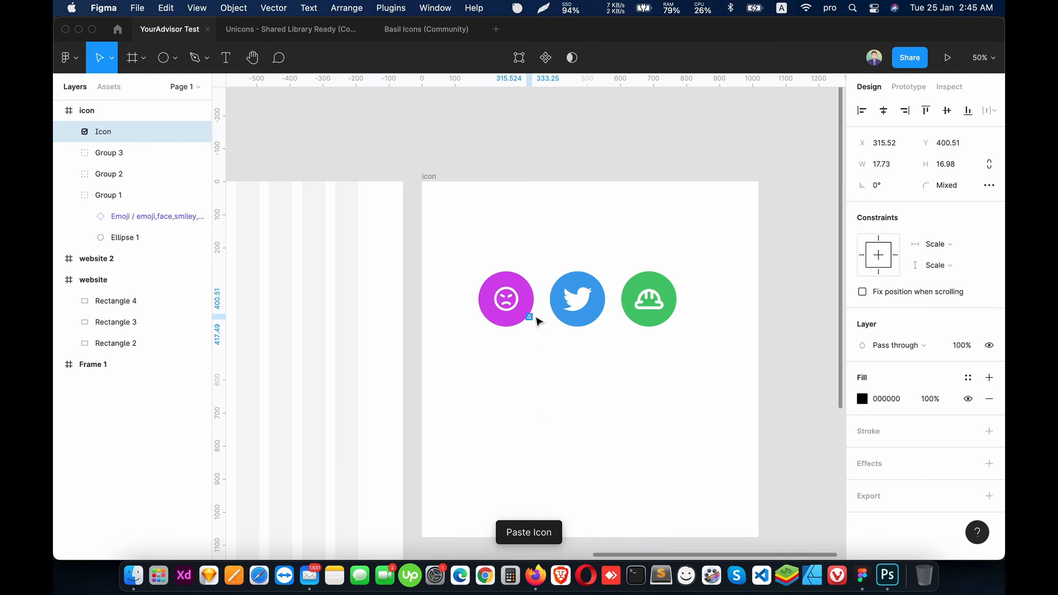
left_click_drag(530, 316, 559, 378)
left_click(565, 390)
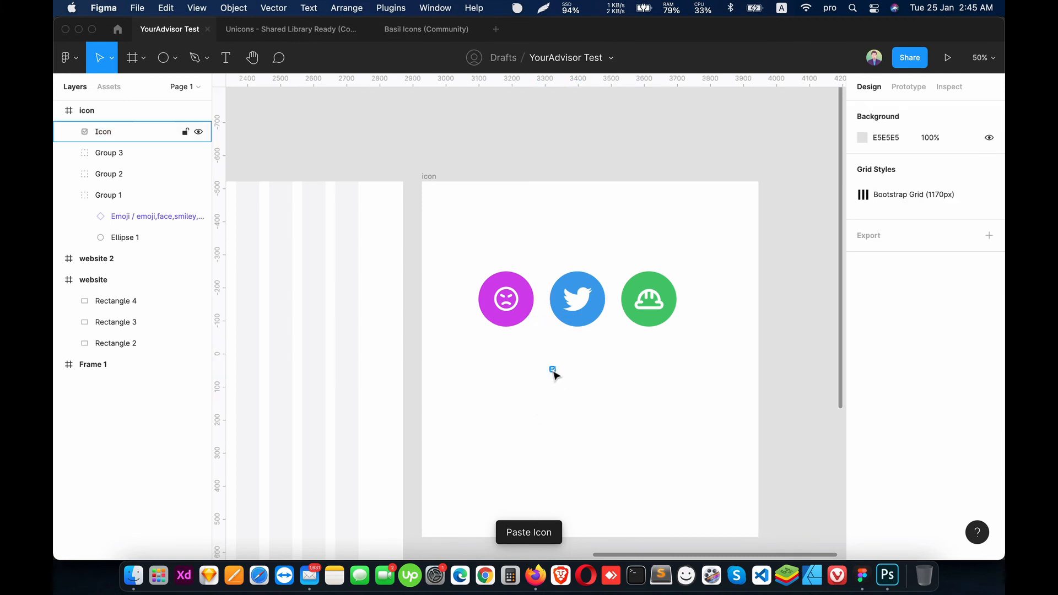
- Enlarge the pasted checked-box icon to about 68 × 65
left_click(554, 372)
key("super+plus")
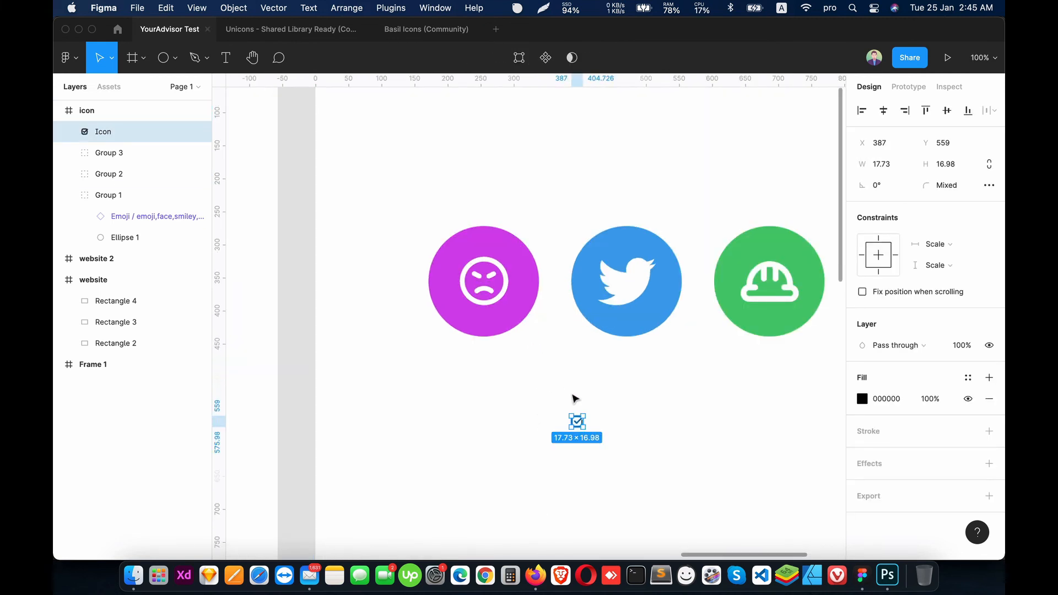
mouse_move(580, 426)
left_mouse_down()
mouse_move(649, 483)
mouse_move(547, 405)
mouse_move(687, 505)
mouse_move(562, 415)
mouse_move(742, 515)
mouse_move(578, 428)
left_mouse_up()
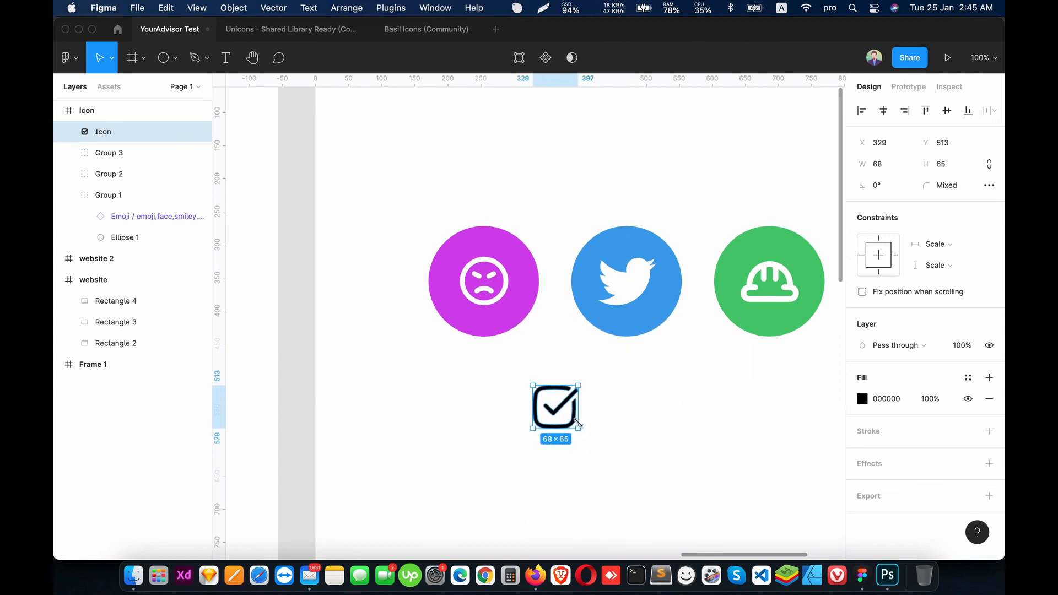
- Change the checked-box icon's solid fill to red and deselect the icon
left_click(862, 398)
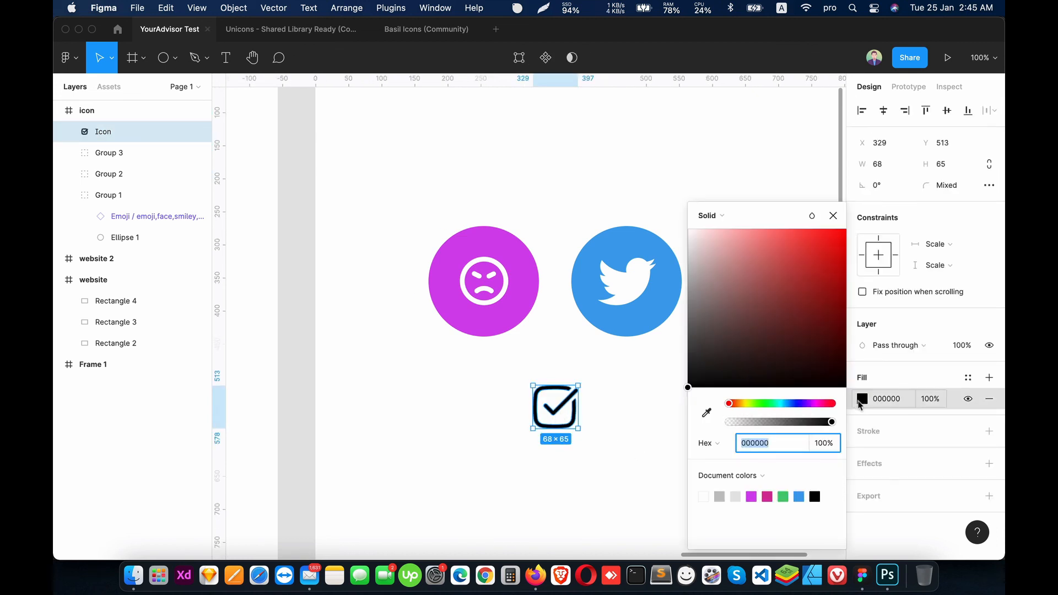
left_click(811, 247)
left_click(746, 282)
left_click(585, 397)
scroll(507, 353, "right", 3)
scroll(507, 352, "down", 2)
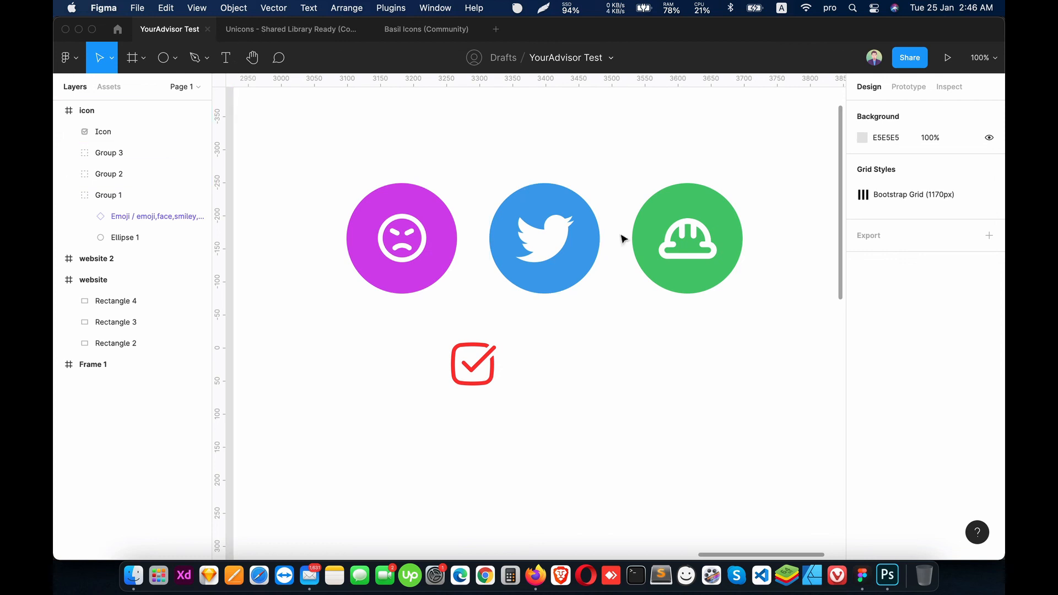
scroll(606, 321, "up", 3)
scroll(607, 316, "down", 6)
scroll(608, 315, "up", 3)
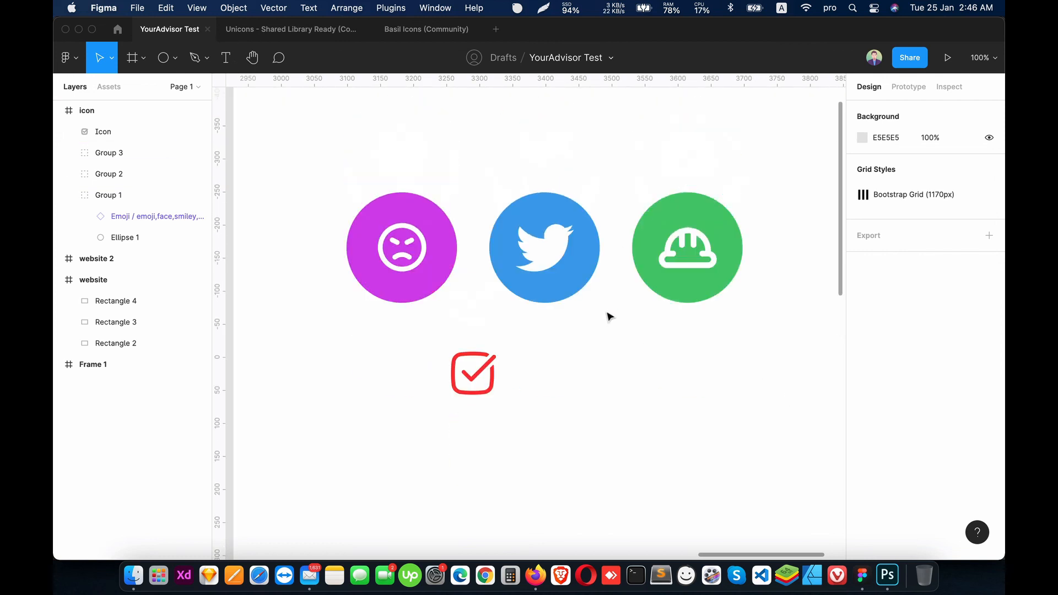